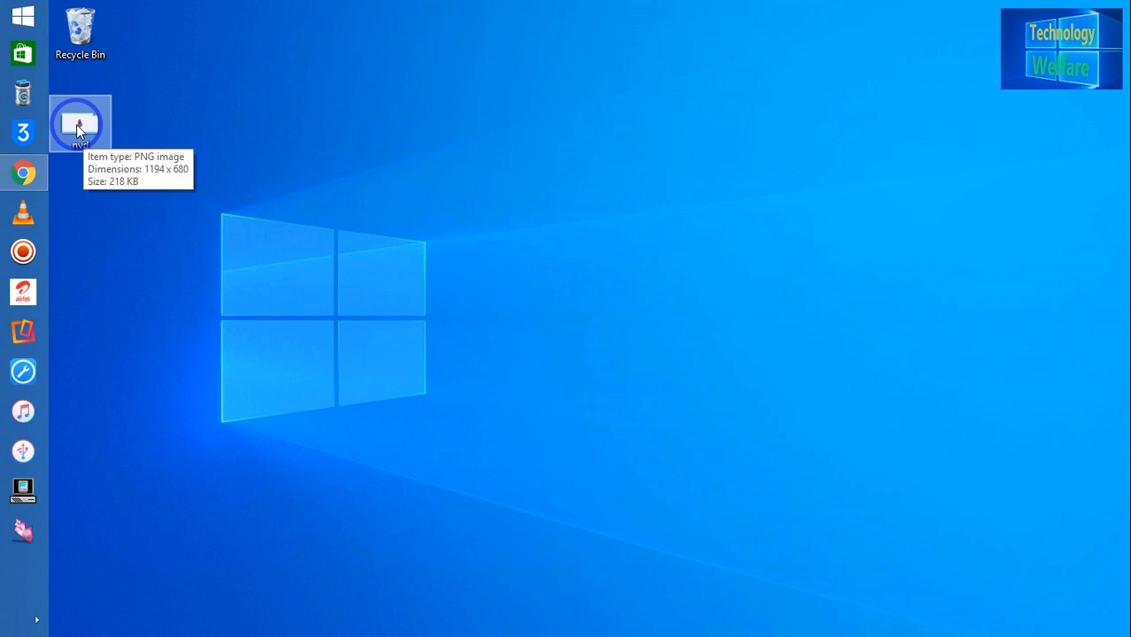
Step: Preview the nvd image from the desktop, then close the preview
{"action": "right_click", "coordinate": [76, 125]}
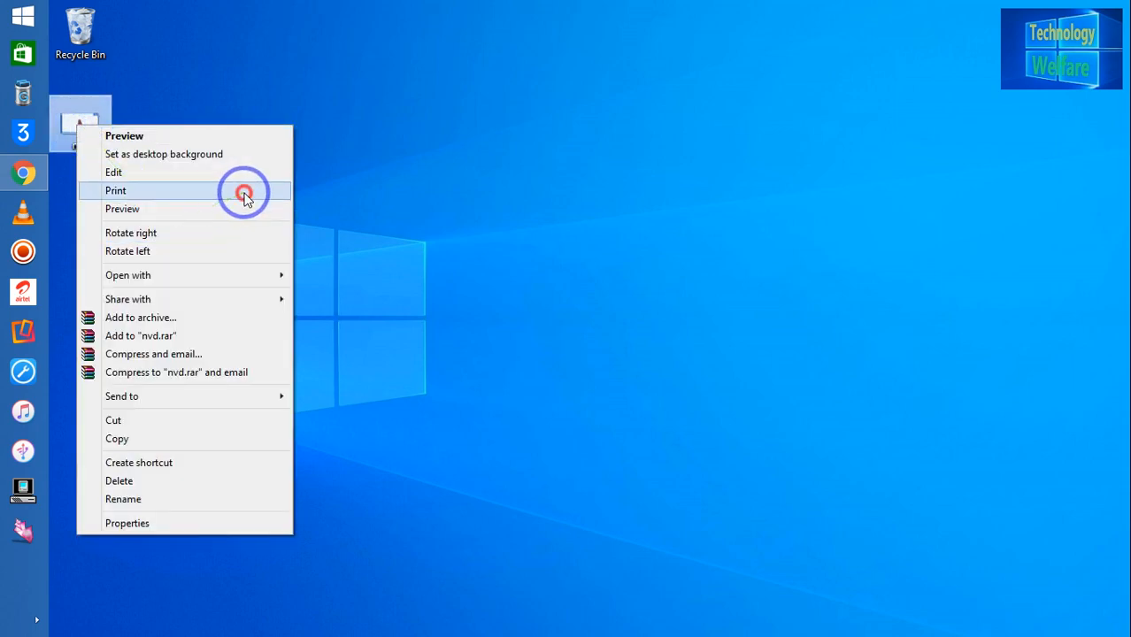
{"action": "left_click", "coordinate": [304, 250]}
{"action": "double_click", "coordinate": [95, 115]}
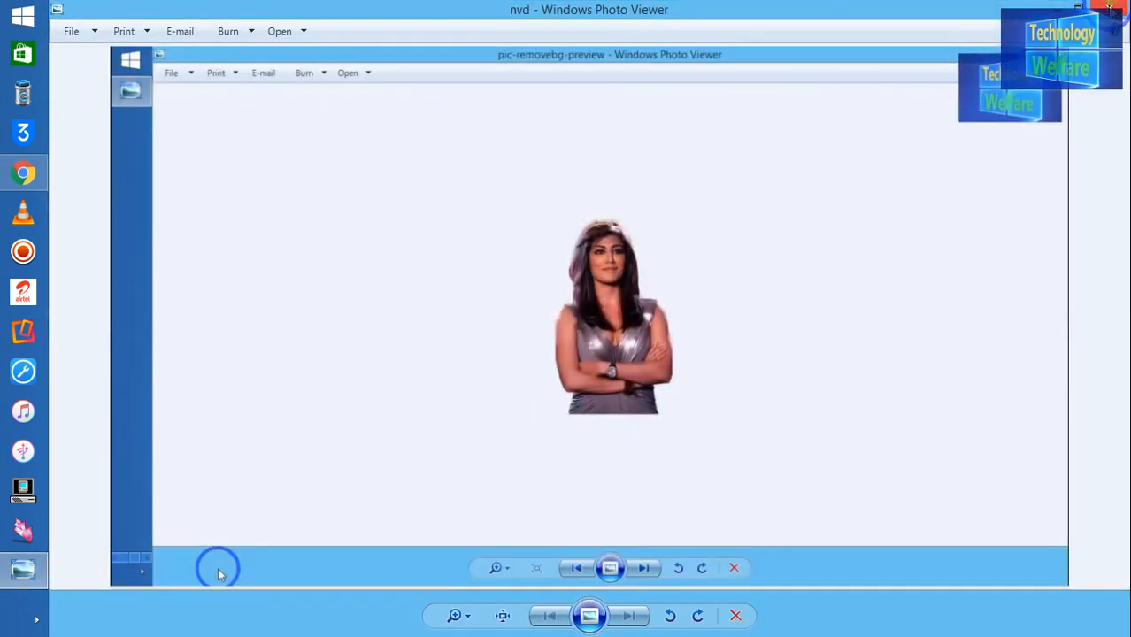
{"action": "left_click", "coordinate": [1112, 9]}
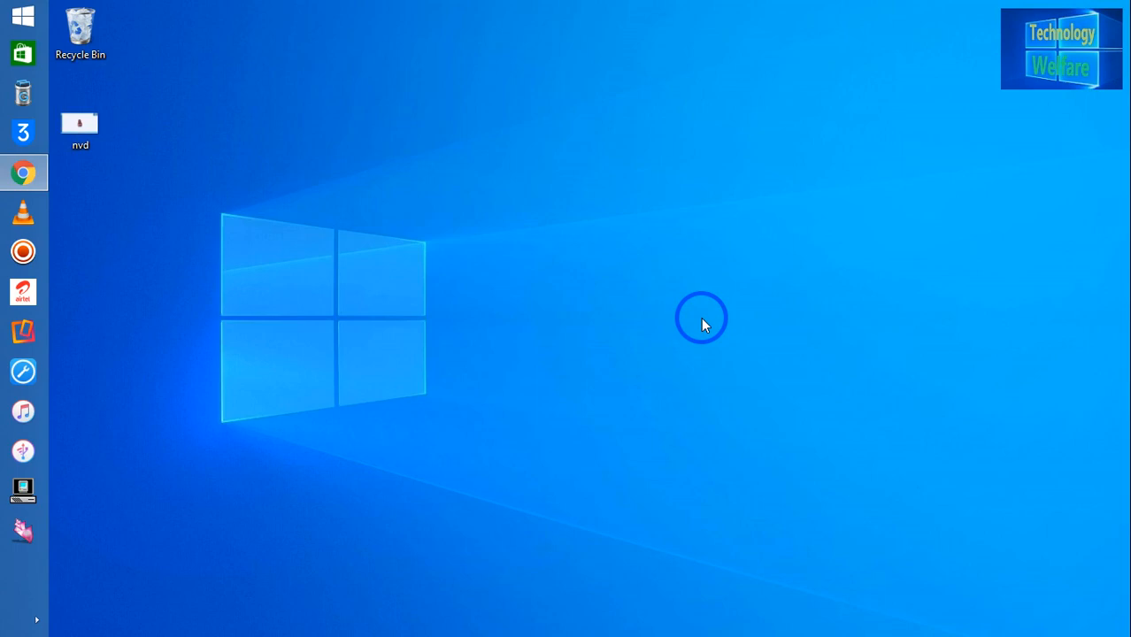
Step: Open the nvd image in Paint using Open with
{"action": "right_click", "coordinate": [86, 131]}
{"action": "mouse_move", "coordinate": [286, 280]}
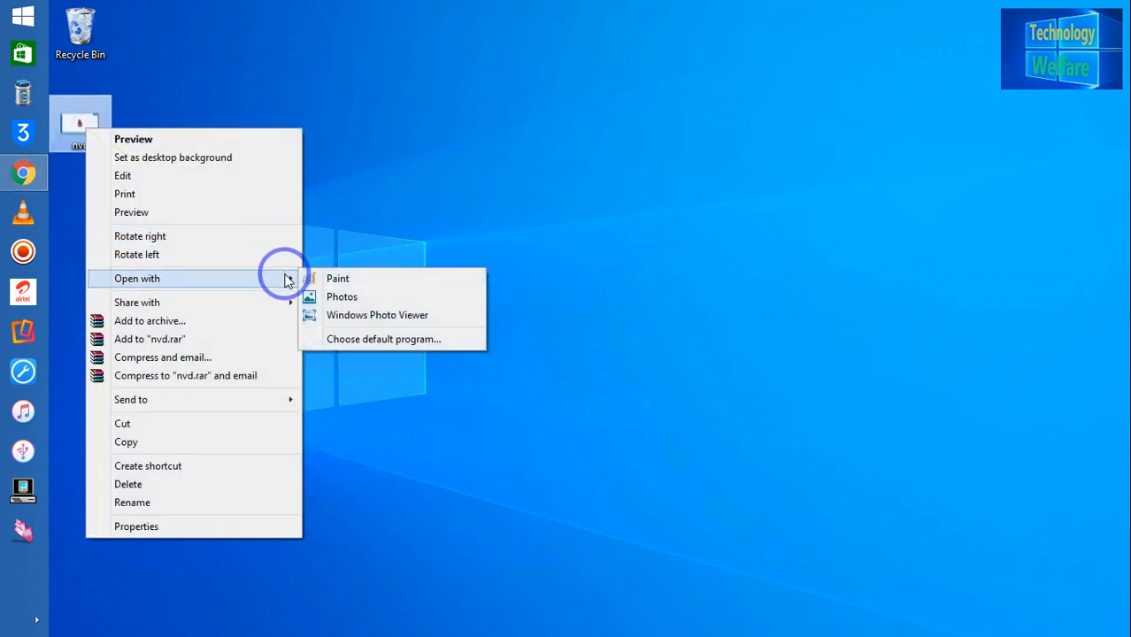
{"action": "left_click", "coordinate": [368, 281]}
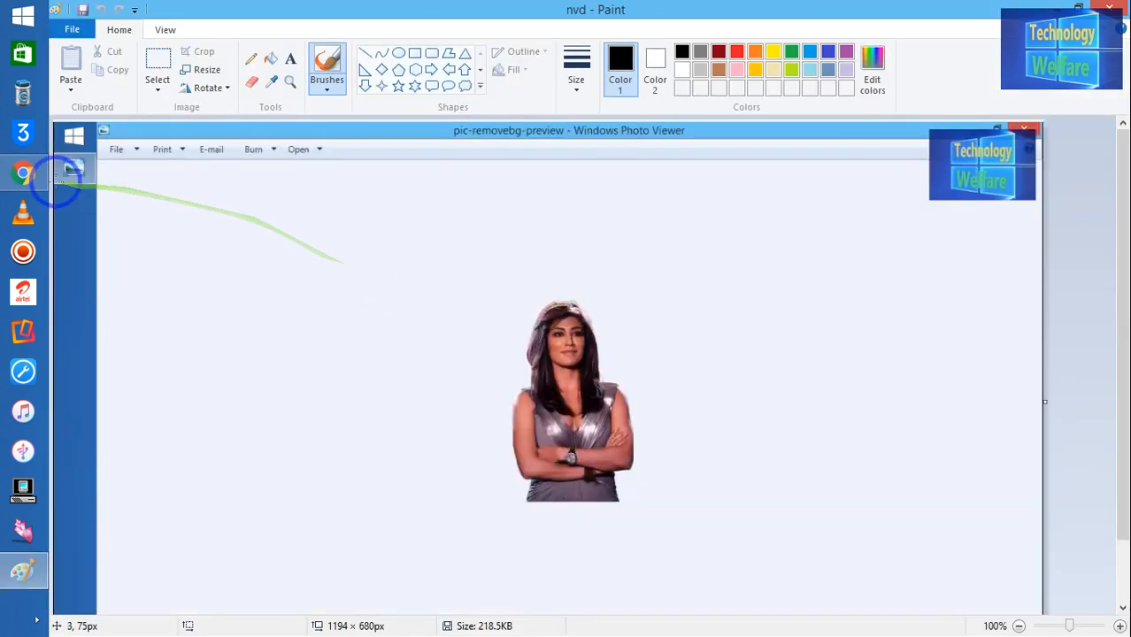
Step: Check the selection options, then zoom out to 25% and back in to 50%
{"action": "left_click", "coordinate": [155, 91]}
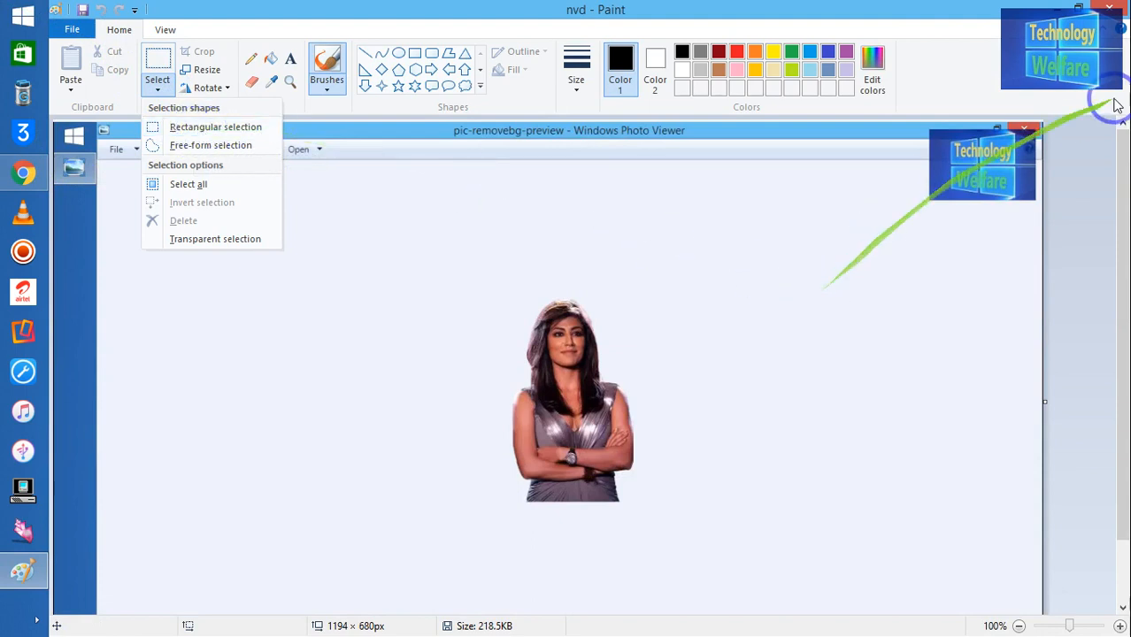
{"action": "left_click_drag", "start_coordinate": [1114, 201], "coordinate": [1120, 292]}
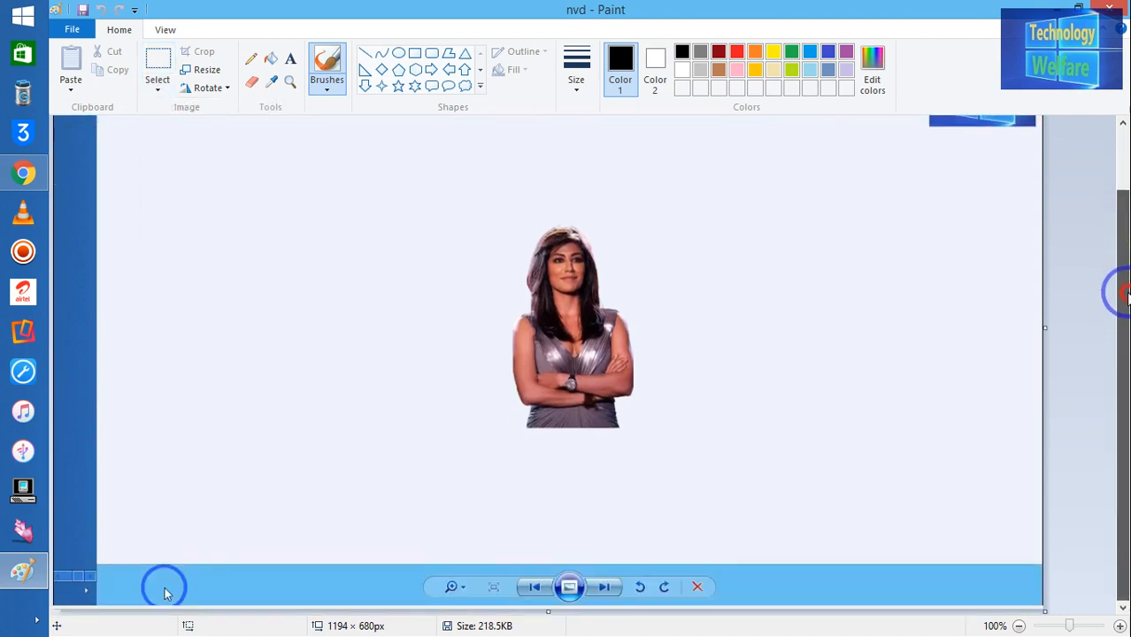
{"action": "left_click", "coordinate": [1020, 627]}
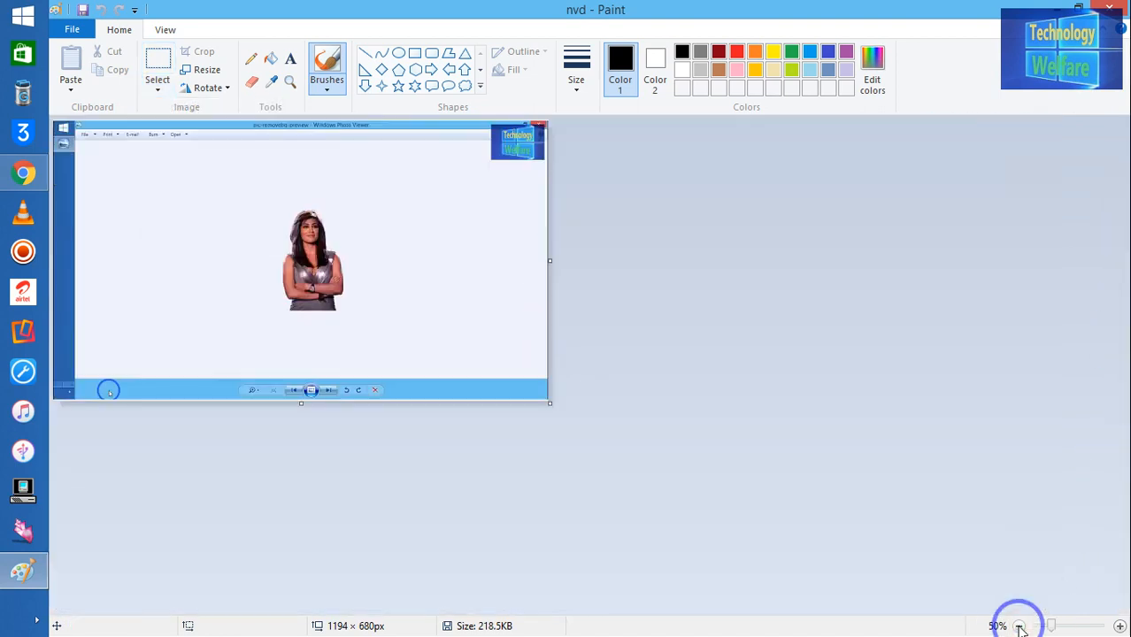
{"action": "left_click", "coordinate": [1020, 627]}
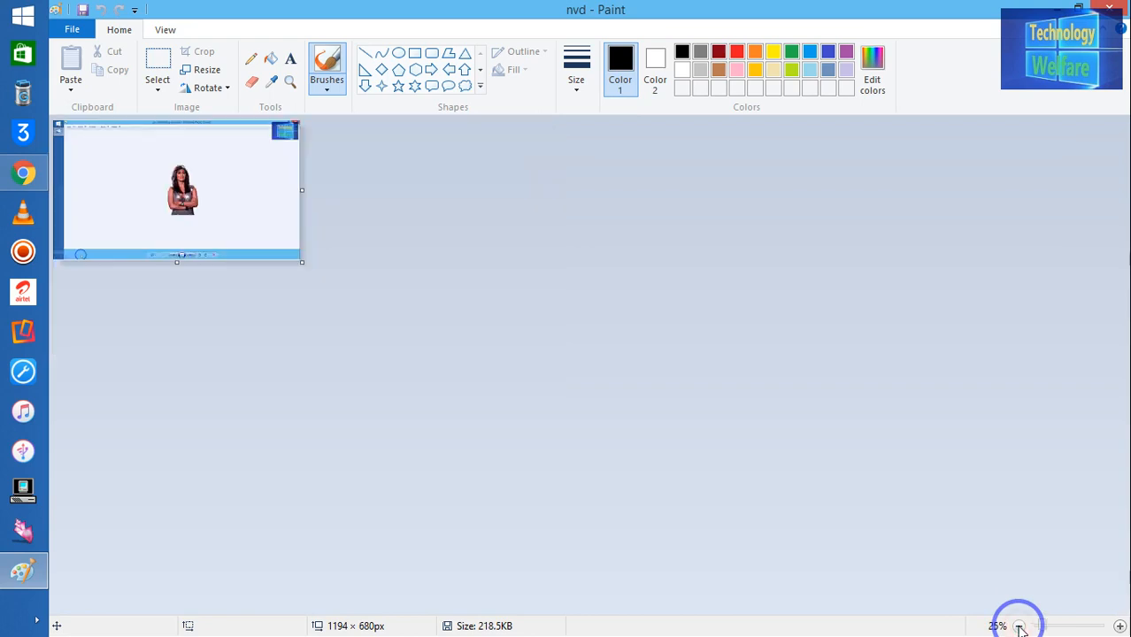
{"action": "left_click", "coordinate": [1120, 627]}
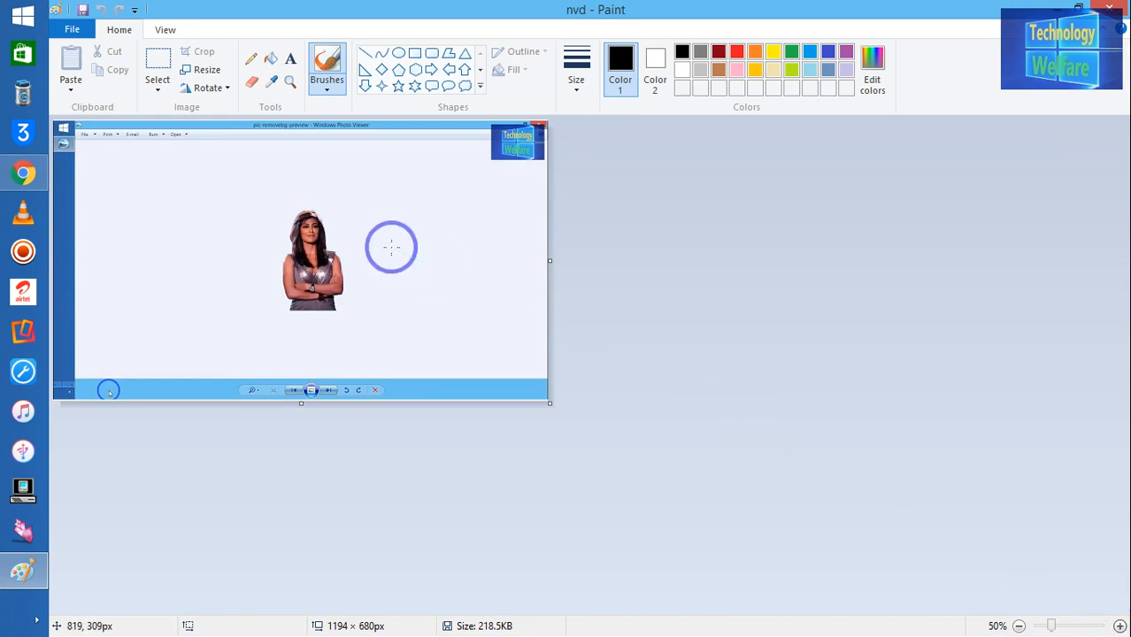
Step: Remove the woman's picture with a rectangular selection, leaving a blank white area
{"action": "left_click", "coordinate": [158, 80]}
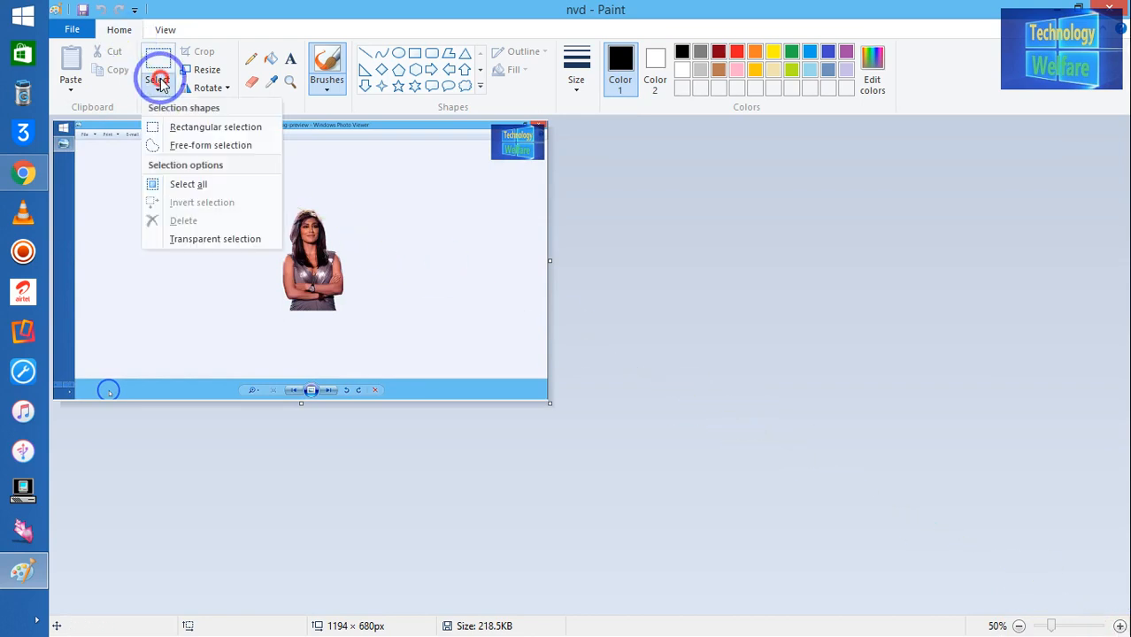
{"action": "left_click", "coordinate": [178, 127]}
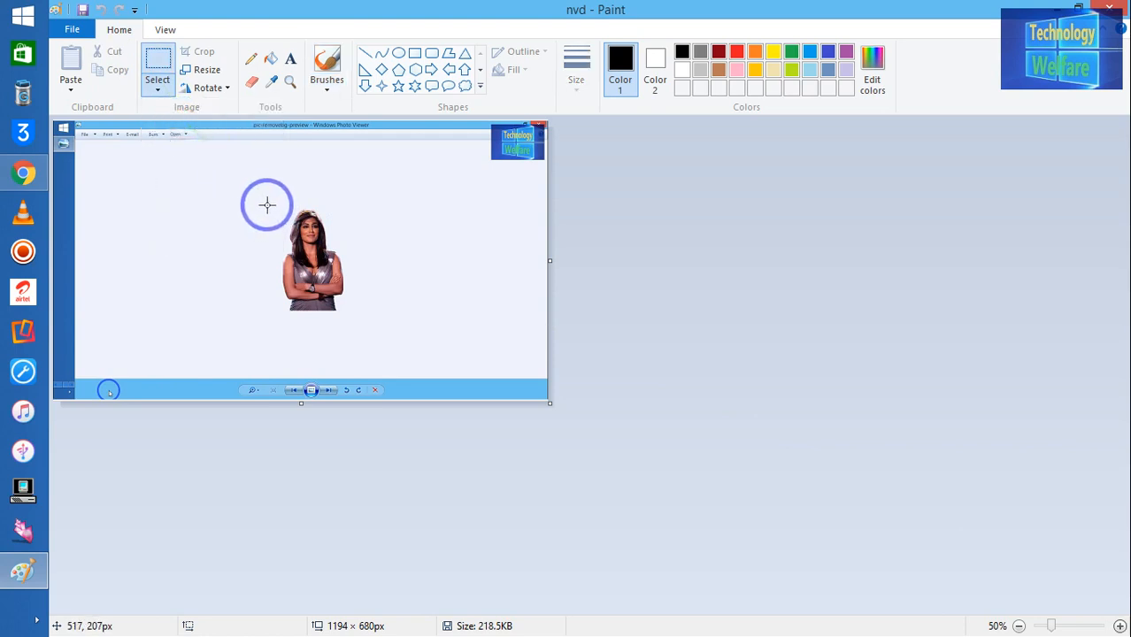
{"action": "left_click_drag", "start_coordinate": [267, 204], "coordinate": [351, 309]}
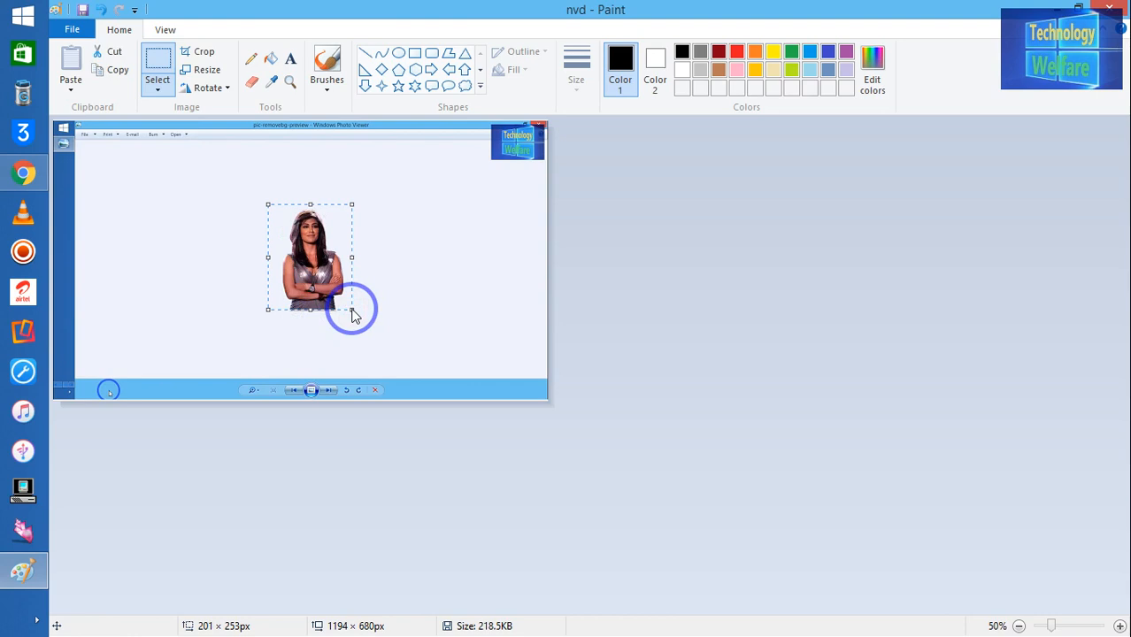
{"action": "key", "text": "Delete"}
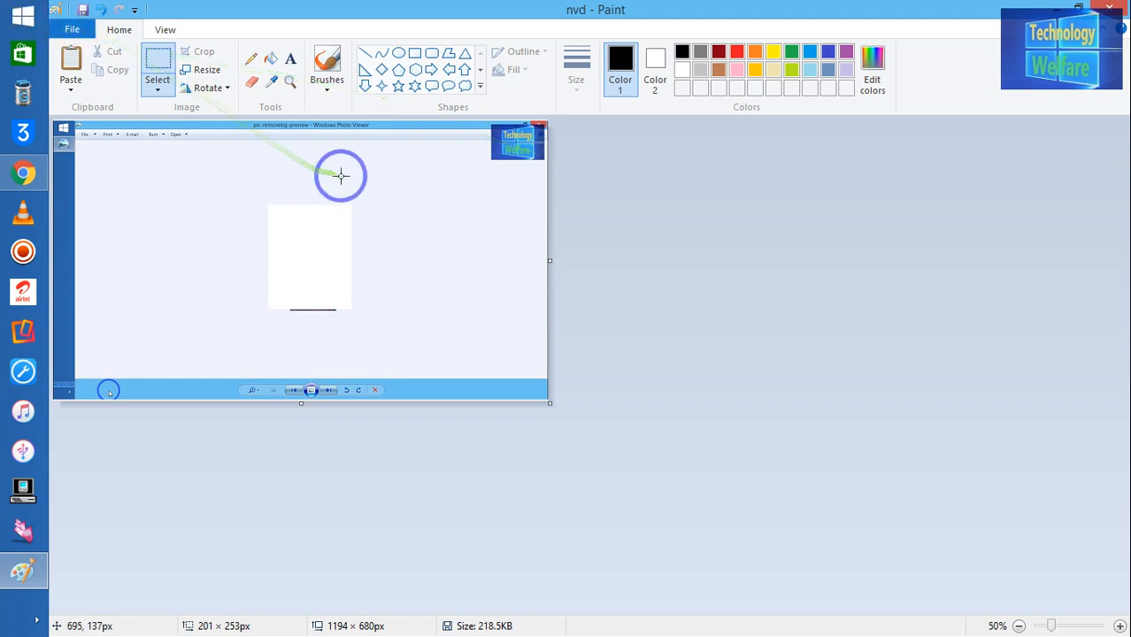
{"action": "left_click", "coordinate": [1052, 8]}
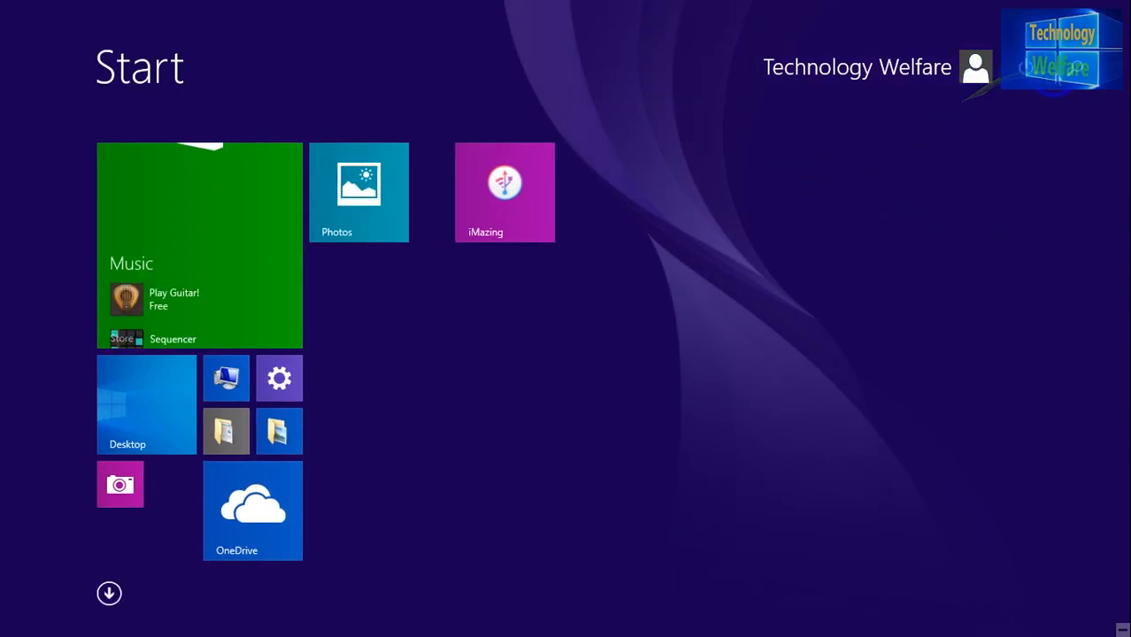
{"action": "left_click", "coordinate": [1024, 67]}
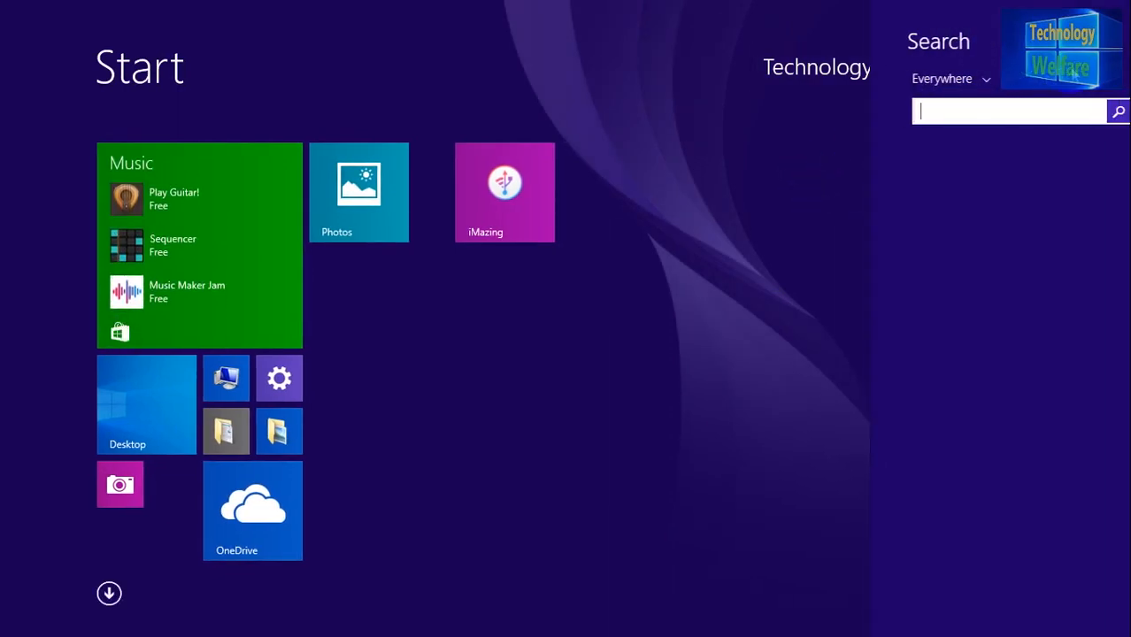
{"action": "left_click", "coordinate": [977, 109]}
{"action": "type", "text": "pai"}
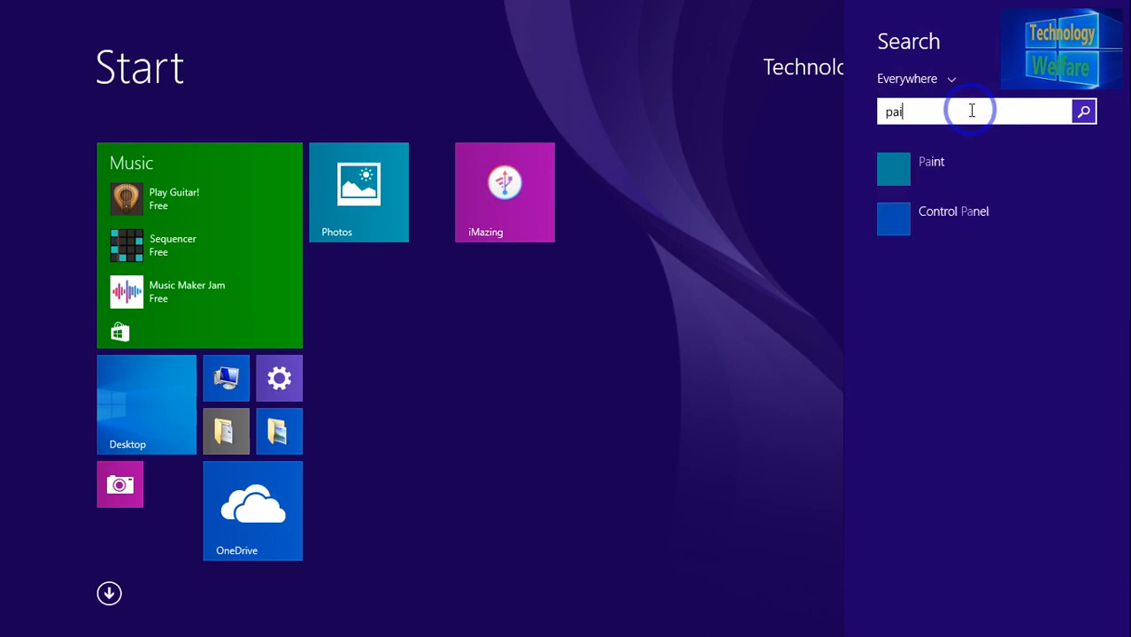
{"action": "type", "text": "nt"}
{"action": "left_click", "coordinate": [954, 167]}
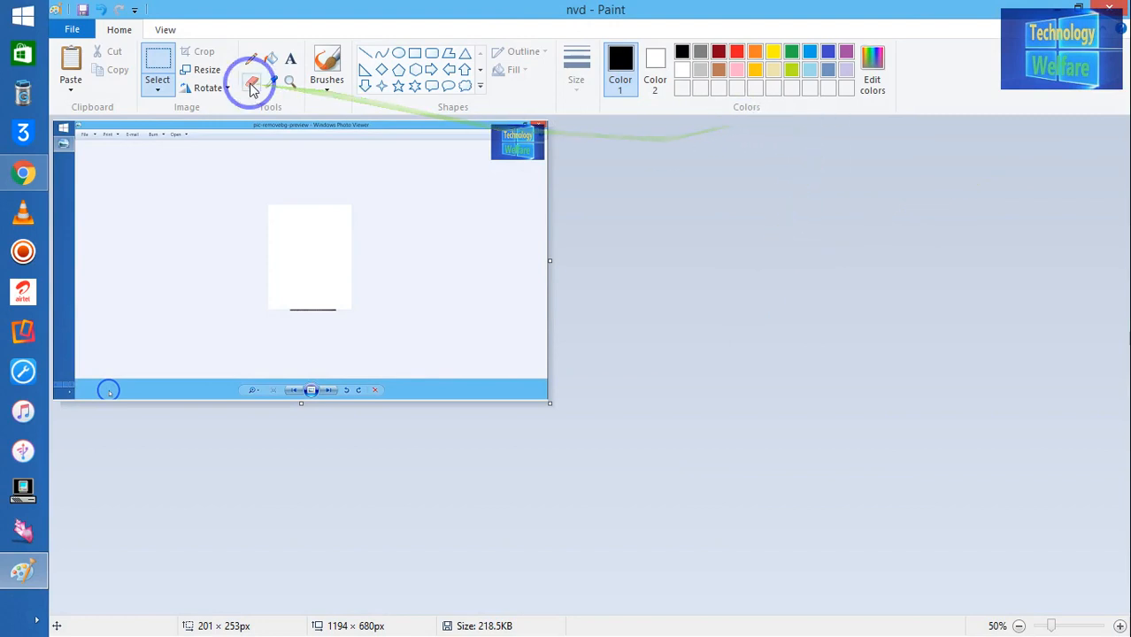
{"action": "left_click", "coordinate": [28, 566]}
Step: Shrink the canvas to a tiny size, then stretch it to 2588 × 1208 px
{"action": "left_click", "coordinate": [31, 567]}
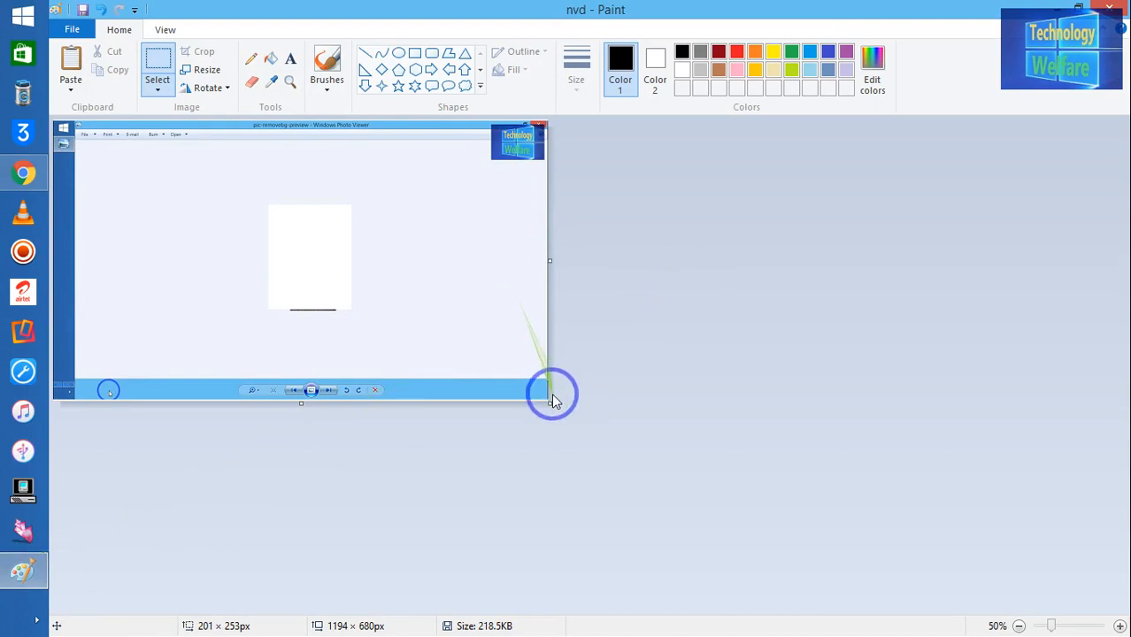
{"action": "left_click_drag", "start_coordinate": [551, 401], "coordinate": [1025, 443]}
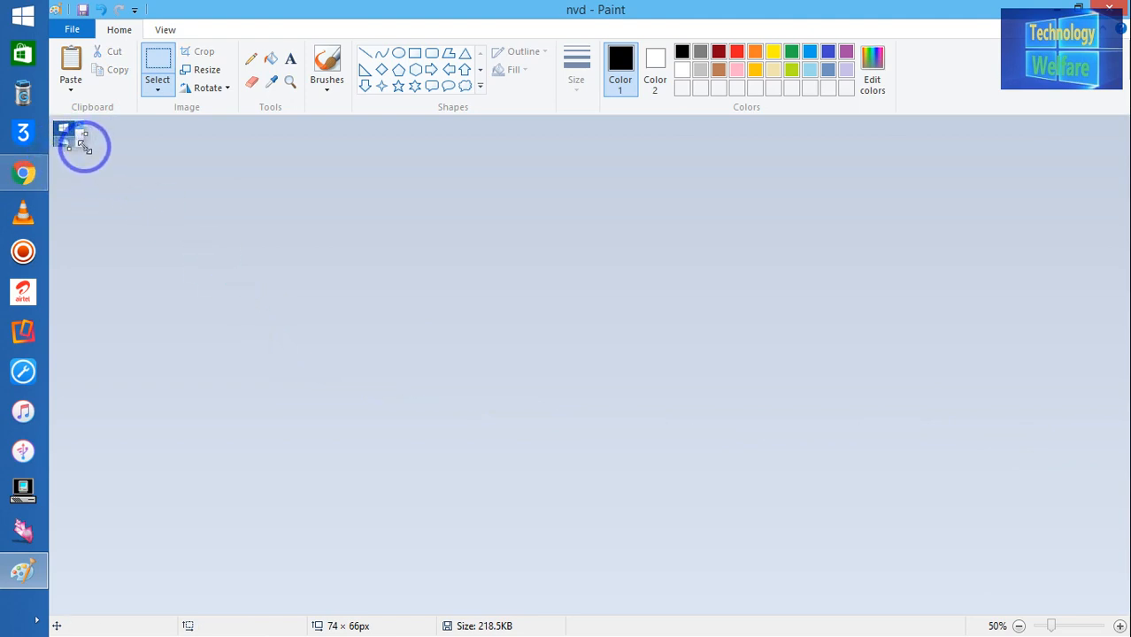
{"action": "left_click_drag", "start_coordinate": [84, 147], "coordinate": [1122, 626]}
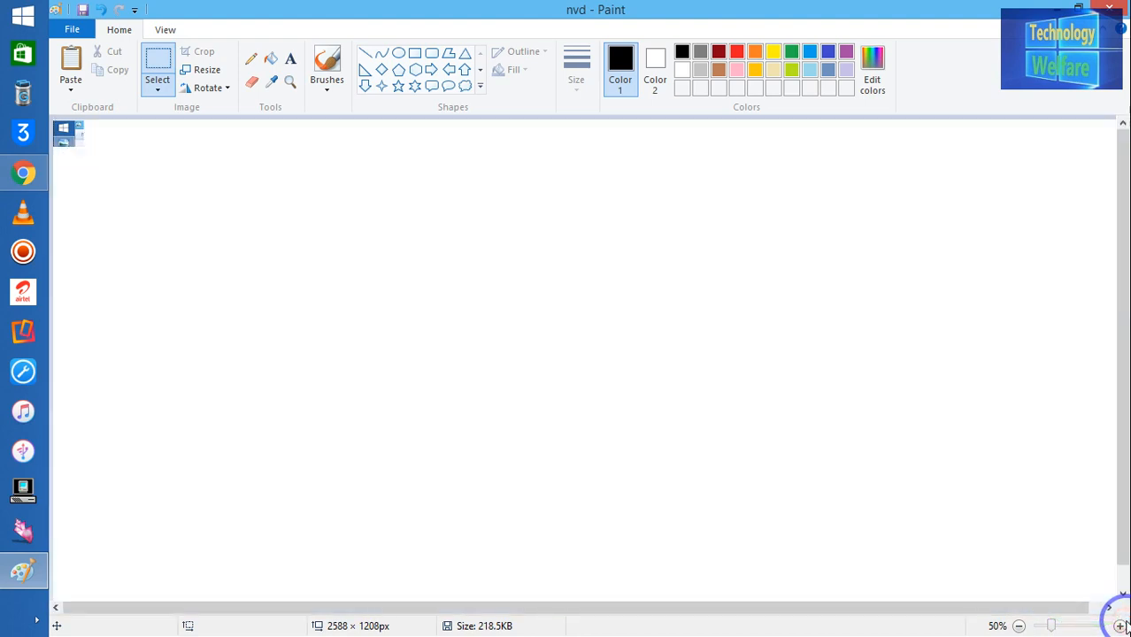
Step: Paste four copies of the cut-out picture side by side in a top row
{"action": "right_click", "coordinate": [175, 184]}
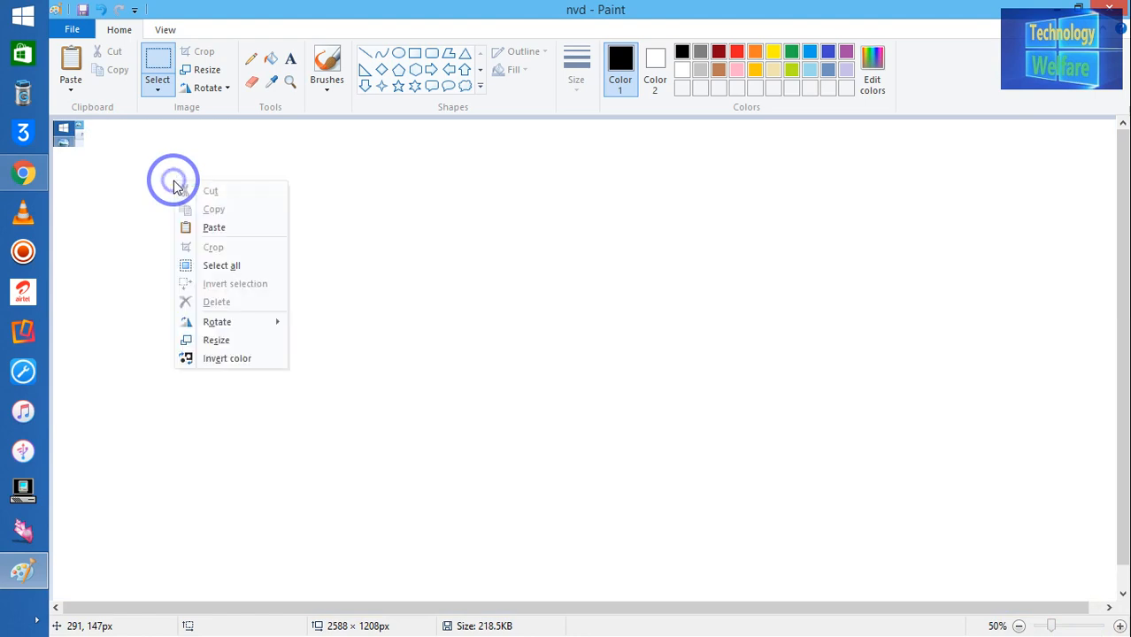
{"action": "left_click", "coordinate": [215, 227]}
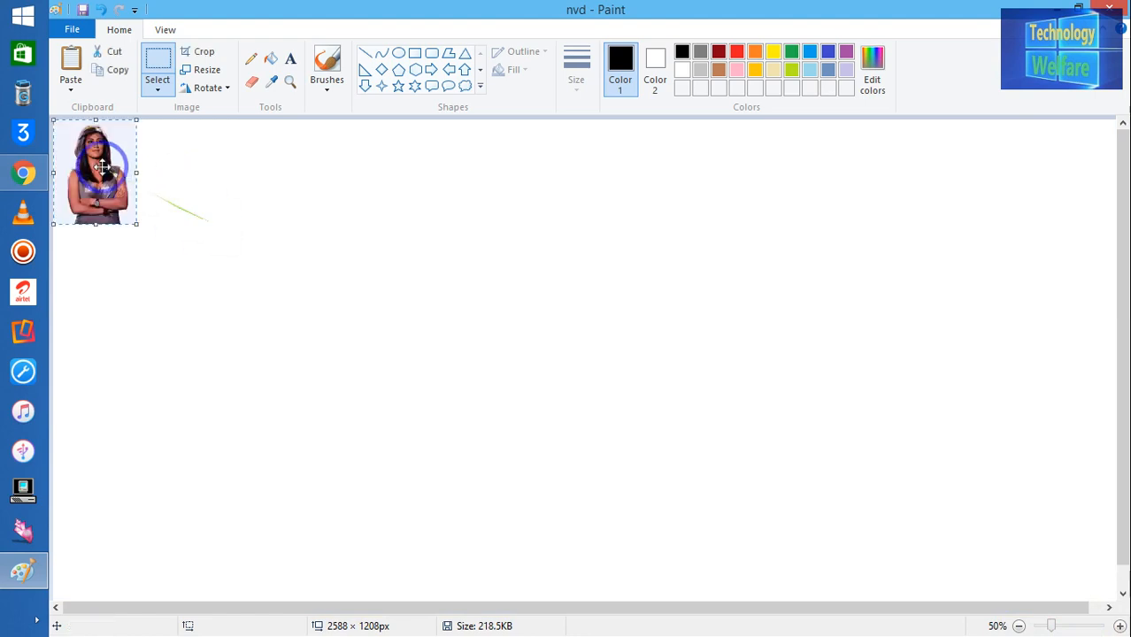
{"action": "left_click_drag", "start_coordinate": [106, 156], "coordinate": [216, 202]}
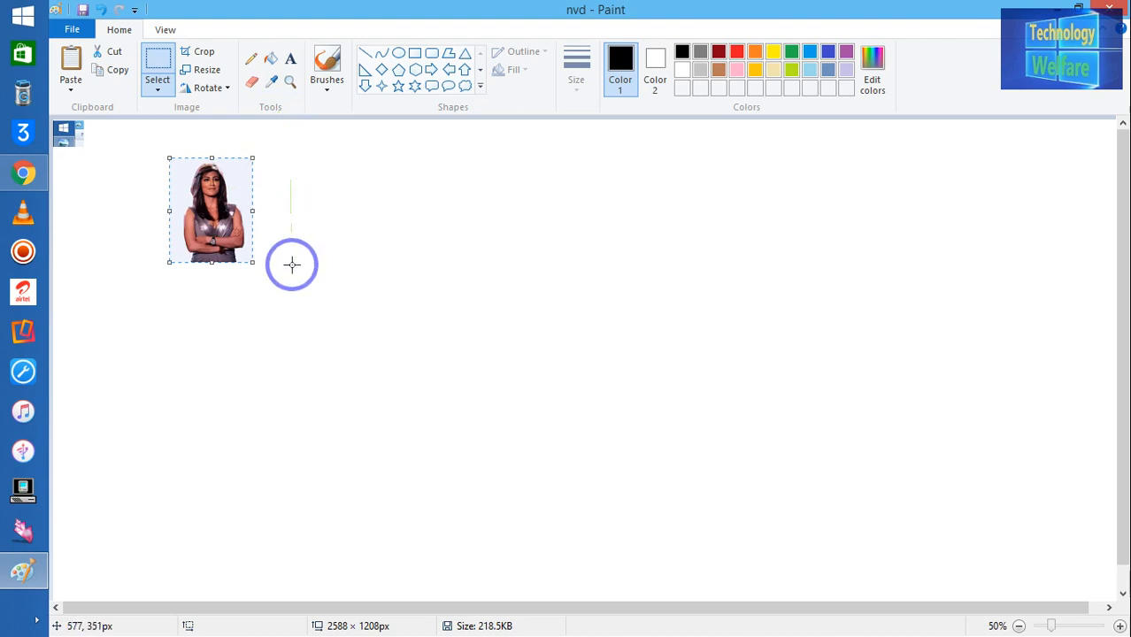
{"action": "left_click", "coordinate": [71, 66]}
{"action": "left_click_drag", "start_coordinate": [111, 142], "coordinate": [328, 197]}
{"action": "left_click", "coordinate": [71, 68]}
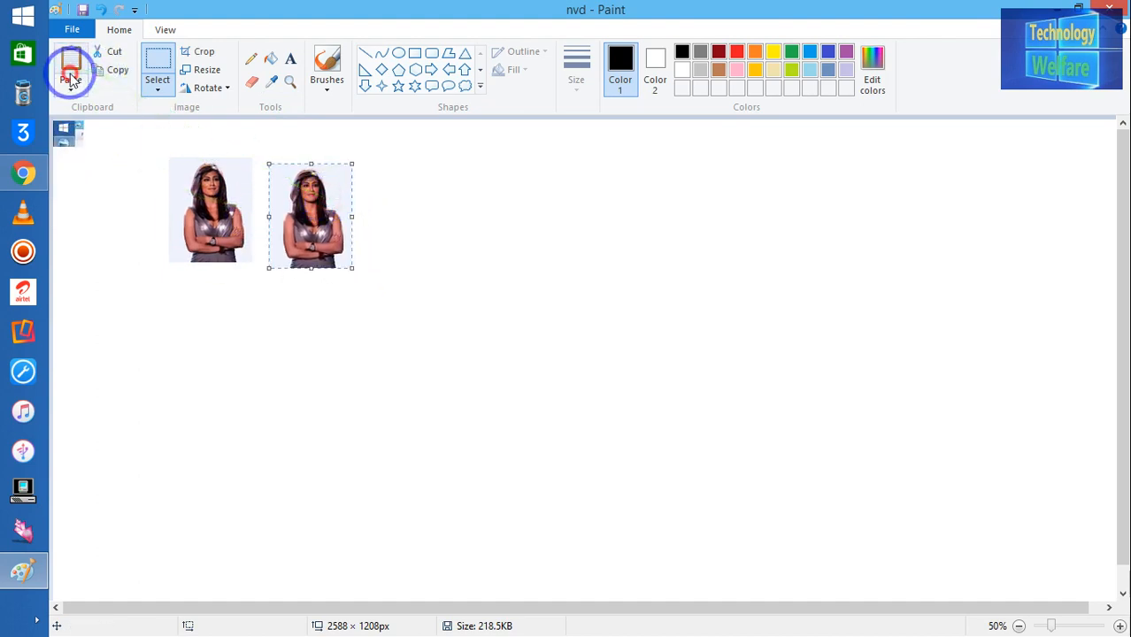
{"action": "left_click_drag", "start_coordinate": [99, 158], "coordinate": [412, 196]}
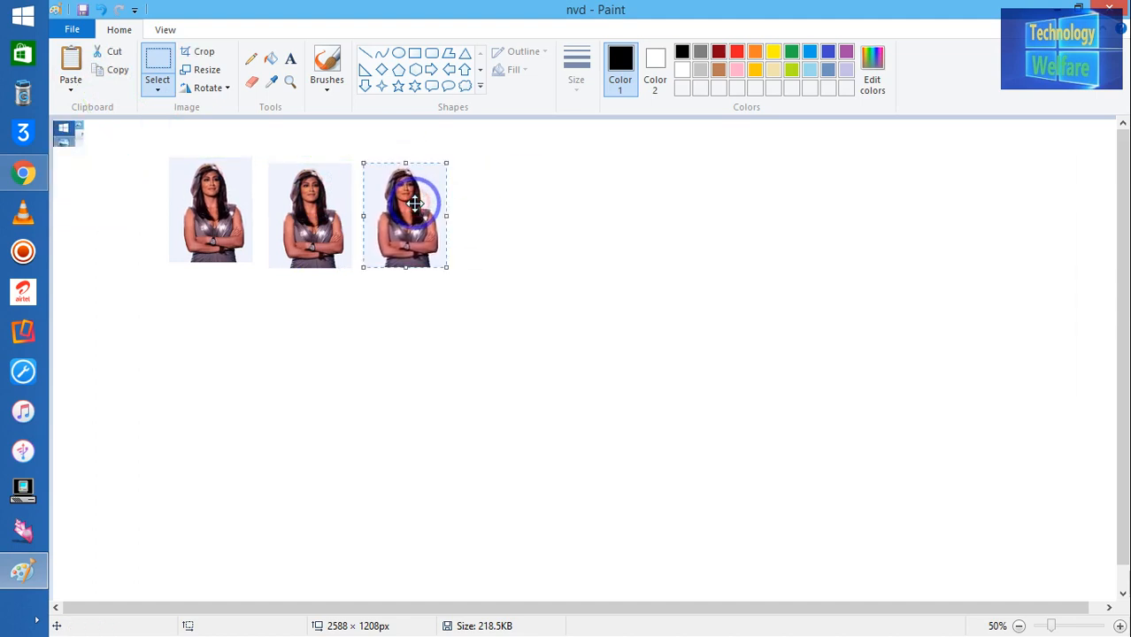
{"action": "left_click", "coordinate": [71, 68]}
{"action": "left_click_drag", "start_coordinate": [96, 151], "coordinate": [507, 204]}
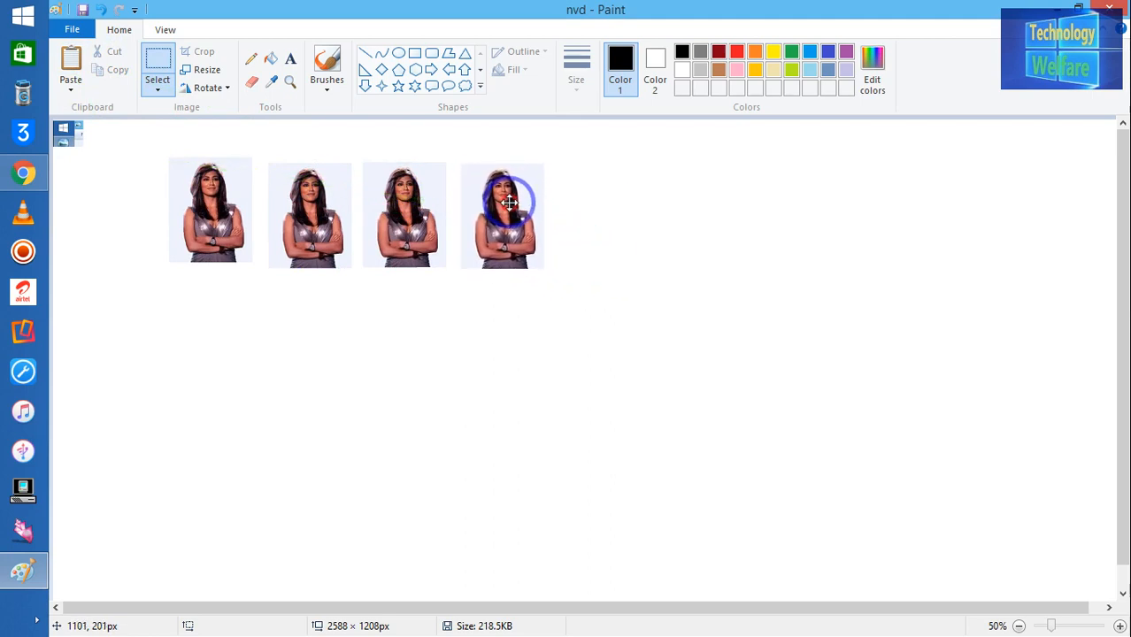
Step: Paste three more copies to start a second row beneath the first
{"action": "left_click", "coordinate": [71, 62]}
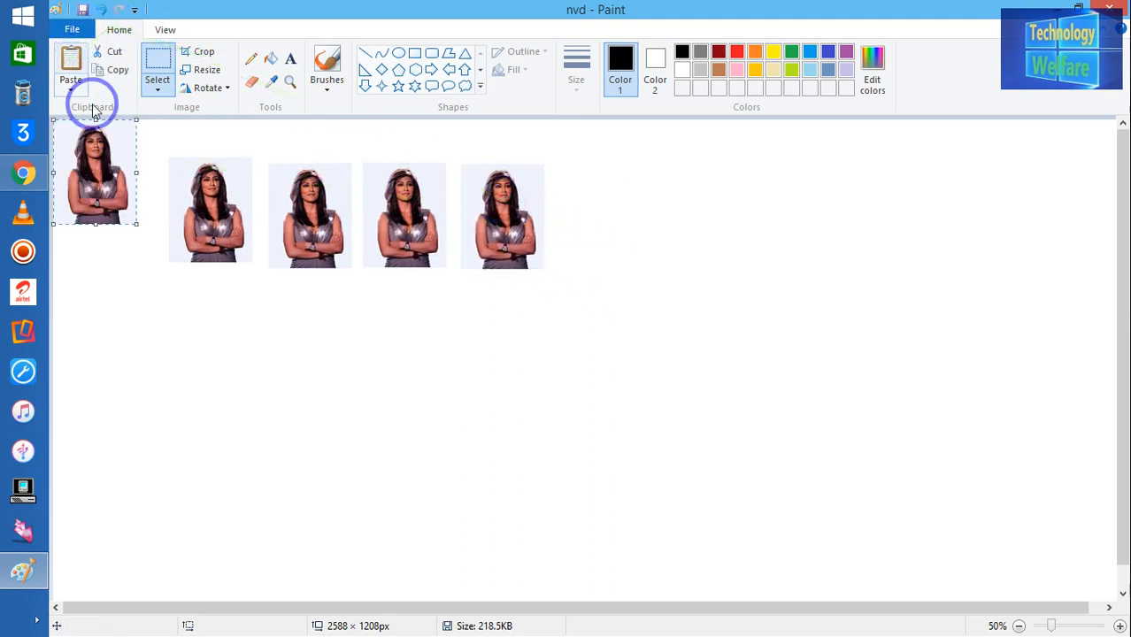
{"action": "left_click_drag", "start_coordinate": [103, 171], "coordinate": [219, 326]}
{"action": "left_click", "coordinate": [69, 66]}
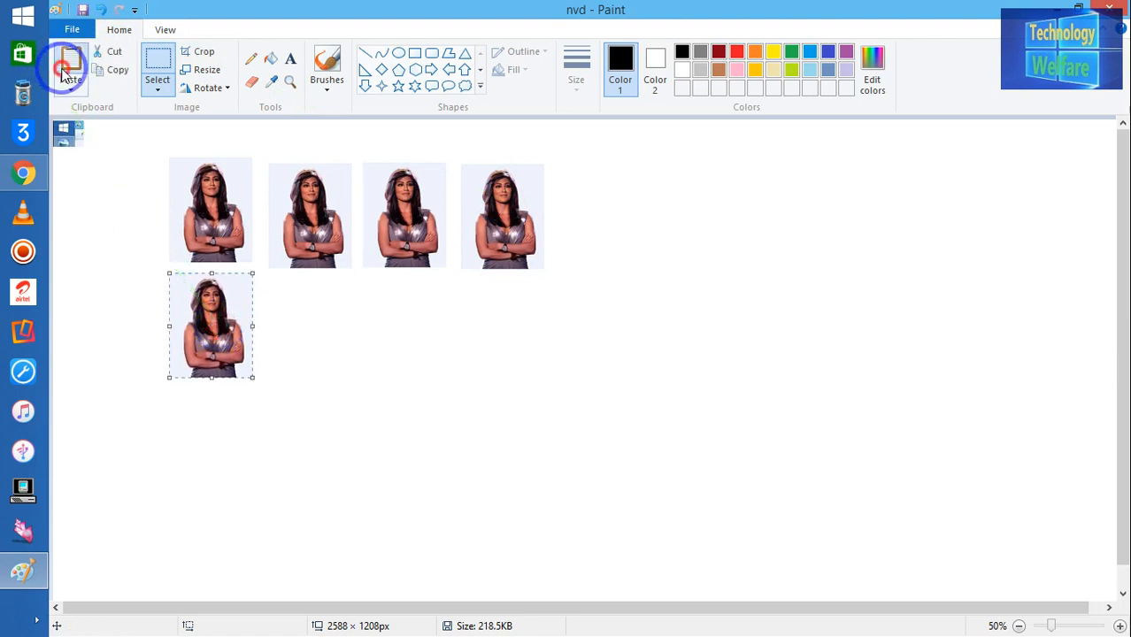
{"action": "left_click_drag", "start_coordinate": [101, 168], "coordinate": [323, 332]}
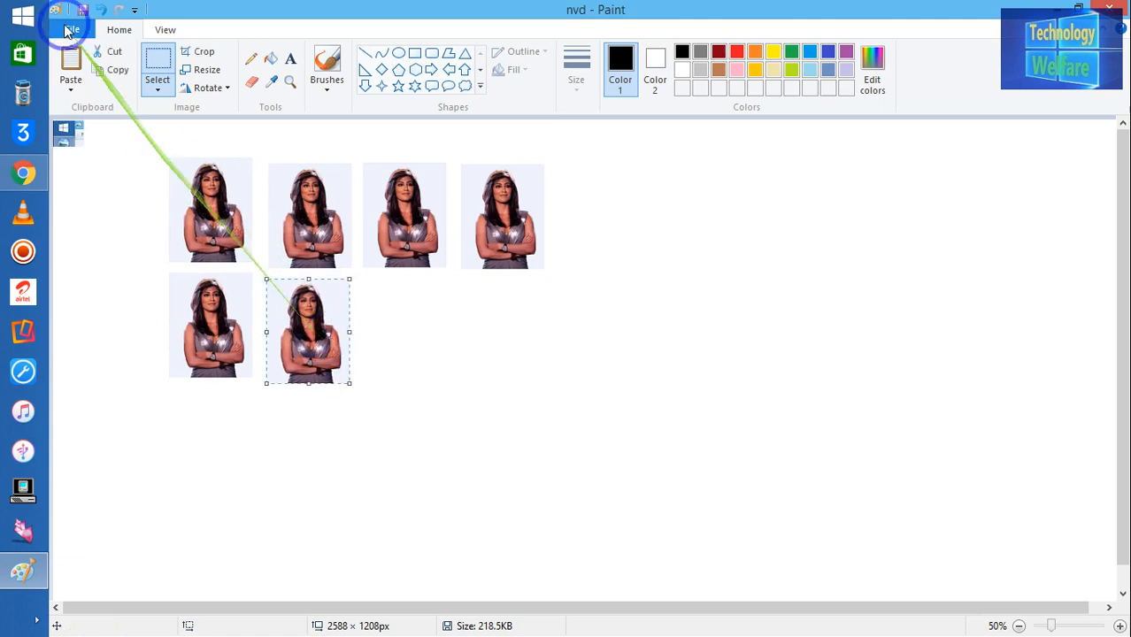
{"action": "left_click", "coordinate": [84, 67]}
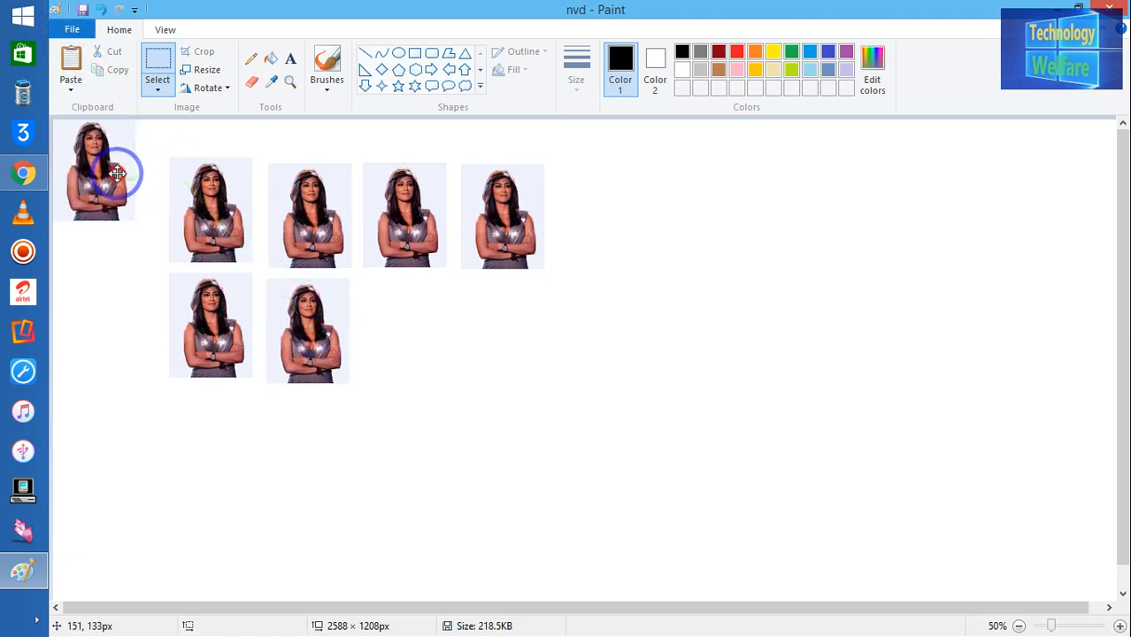
{"action": "left_click_drag", "start_coordinate": [116, 169], "coordinate": [435, 337]}
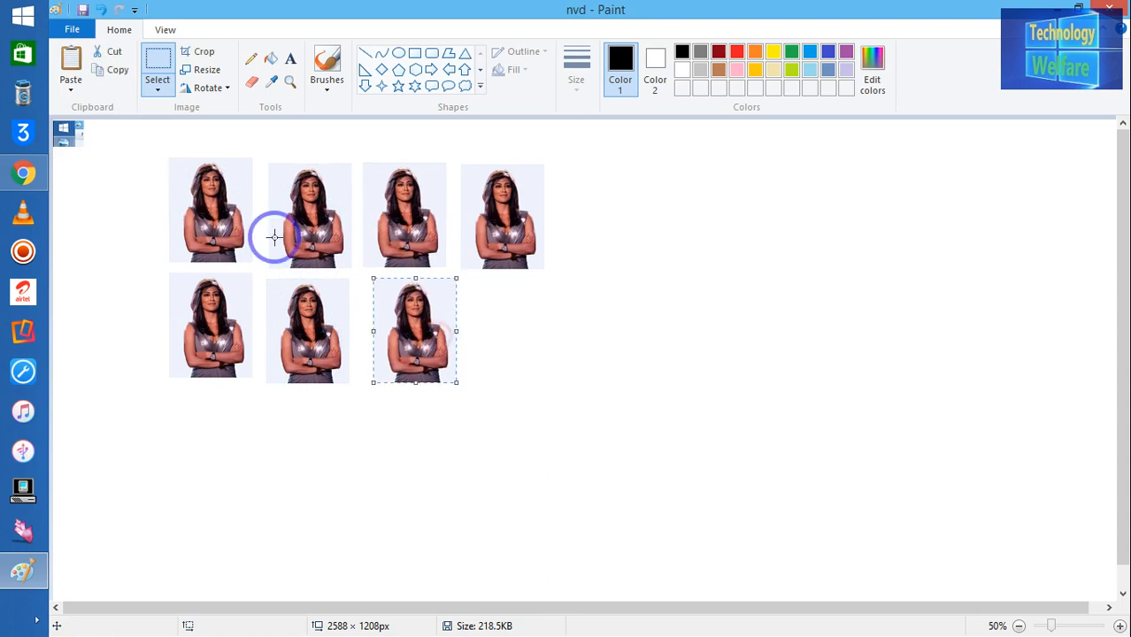
Step: Paste an eighth copy and place it at the end of row two
{"action": "left_click", "coordinate": [71, 85]}
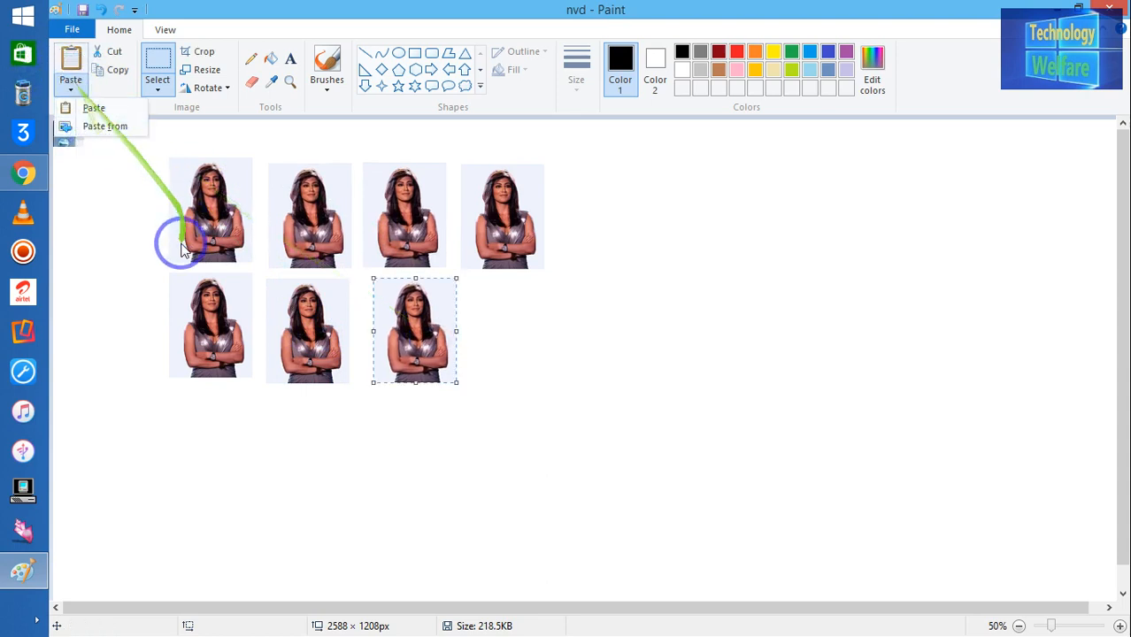
{"action": "left_click", "coordinate": [110, 197]}
{"action": "right_click", "coordinate": [110, 192]}
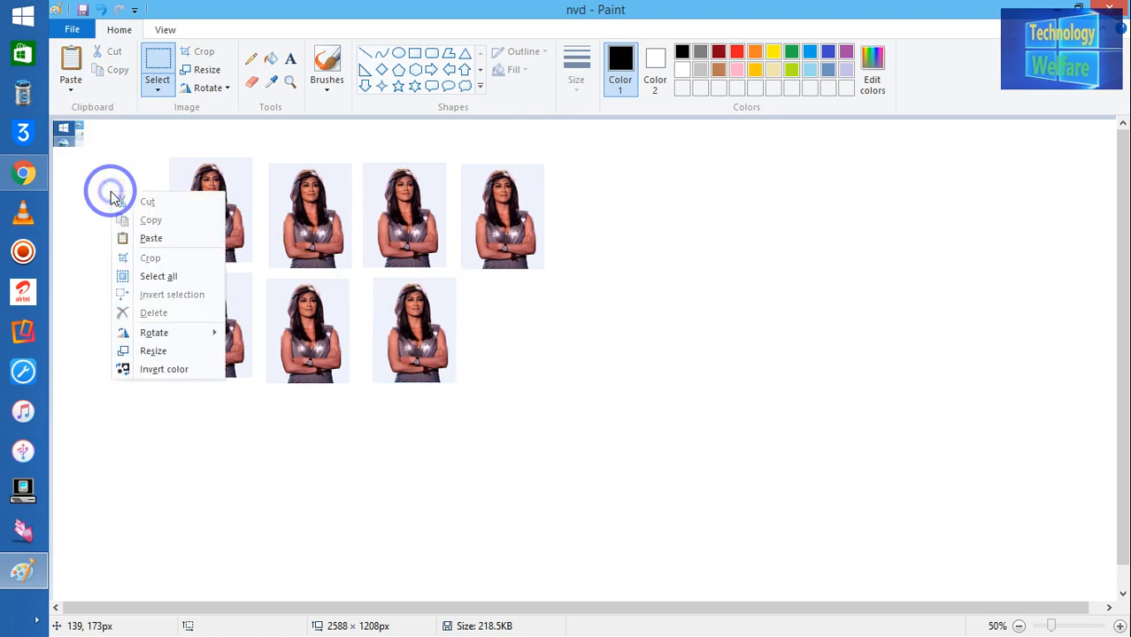
{"action": "left_click", "coordinate": [135, 239]}
{"action": "left_click_drag", "start_coordinate": [89, 171], "coordinate": [501, 333]}
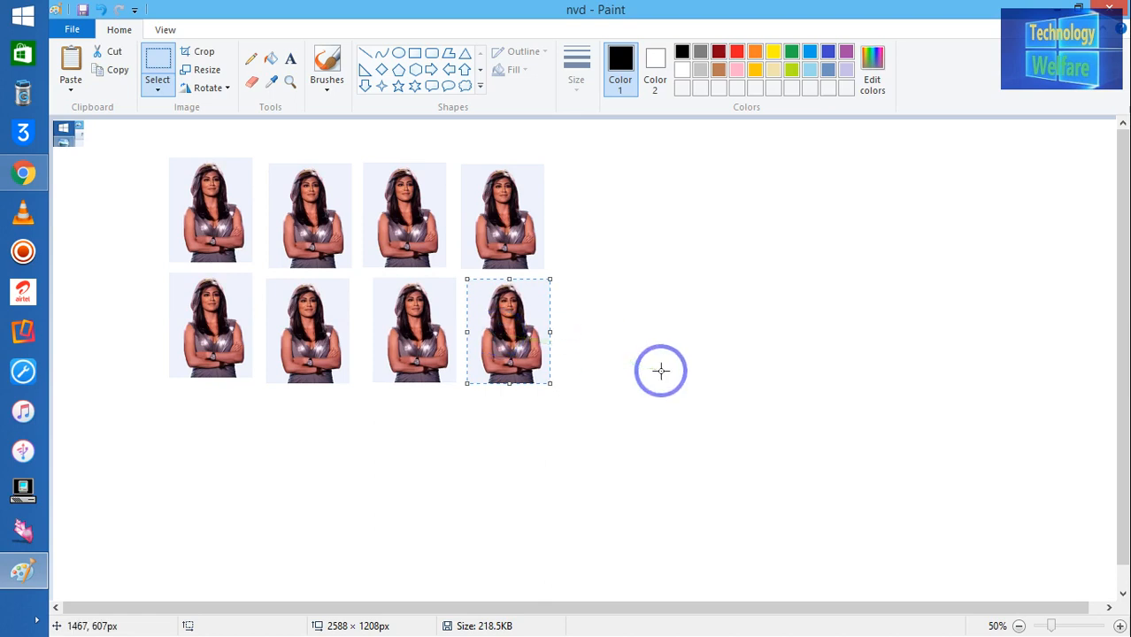
{"action": "left_click", "coordinate": [325, 69]}
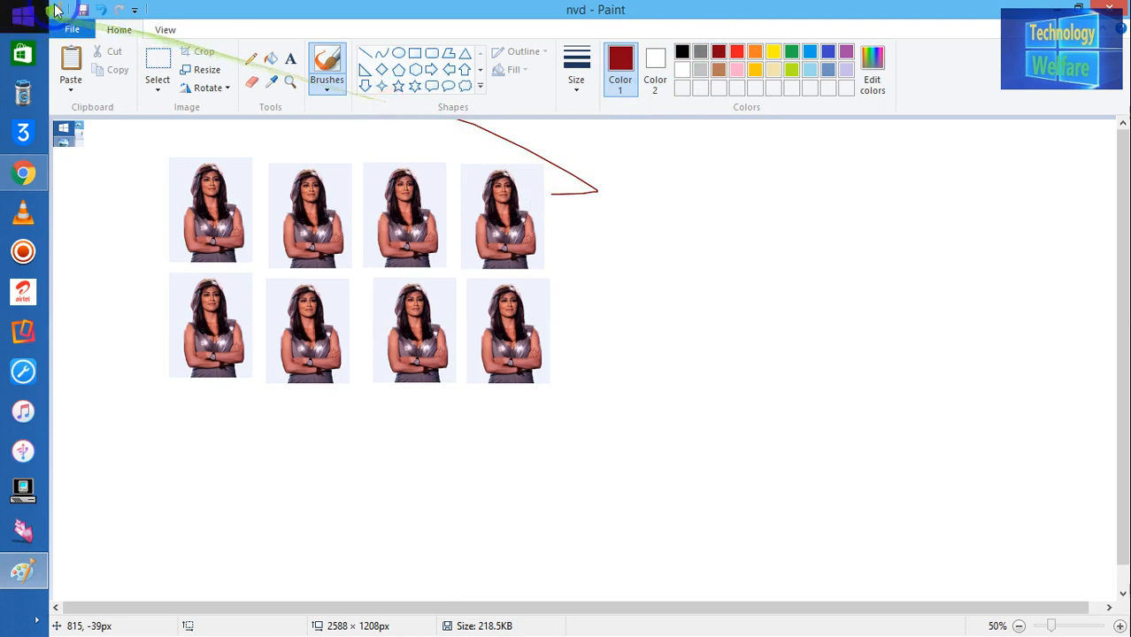
Step: Undo the stray red line and fill the white background with dark red
{"action": "left_click", "coordinate": [100, 10]}
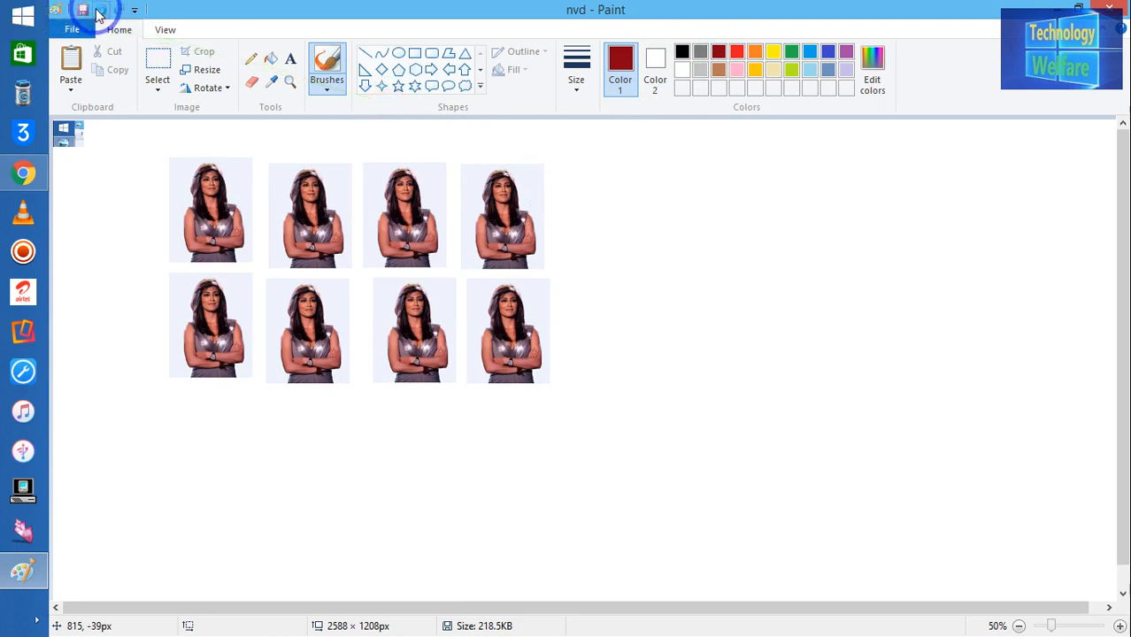
{"action": "left_click", "coordinate": [271, 59]}
{"action": "left_click", "coordinate": [690, 179]}
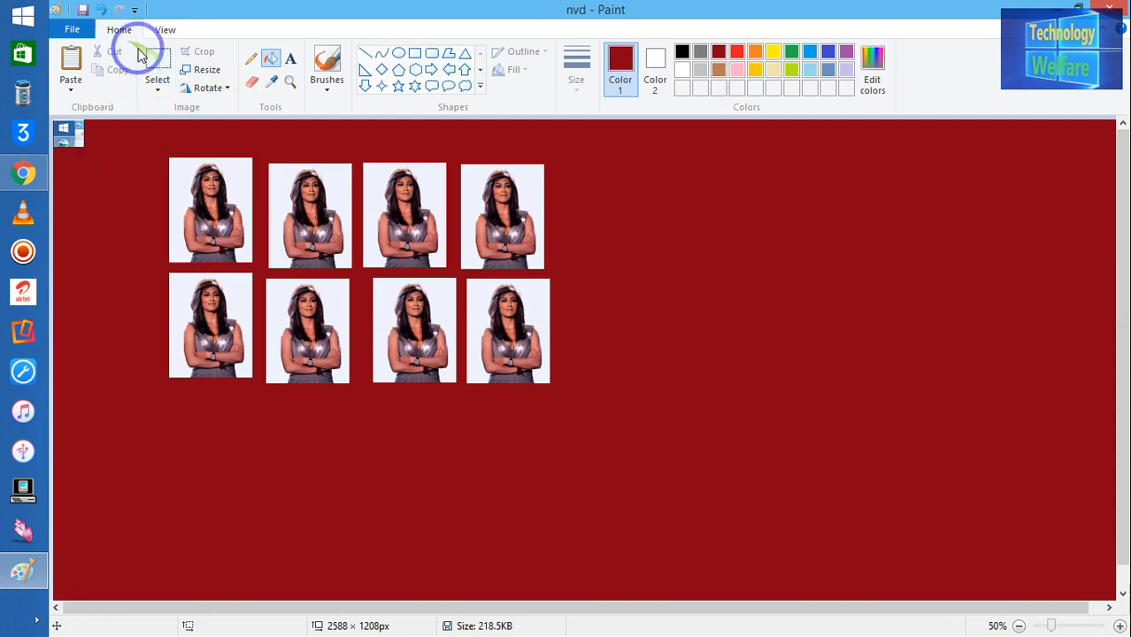
Step: Select a rectangle around all eight photos and crop to 987 × 597 px
{"action": "left_click", "coordinate": [157, 81]}
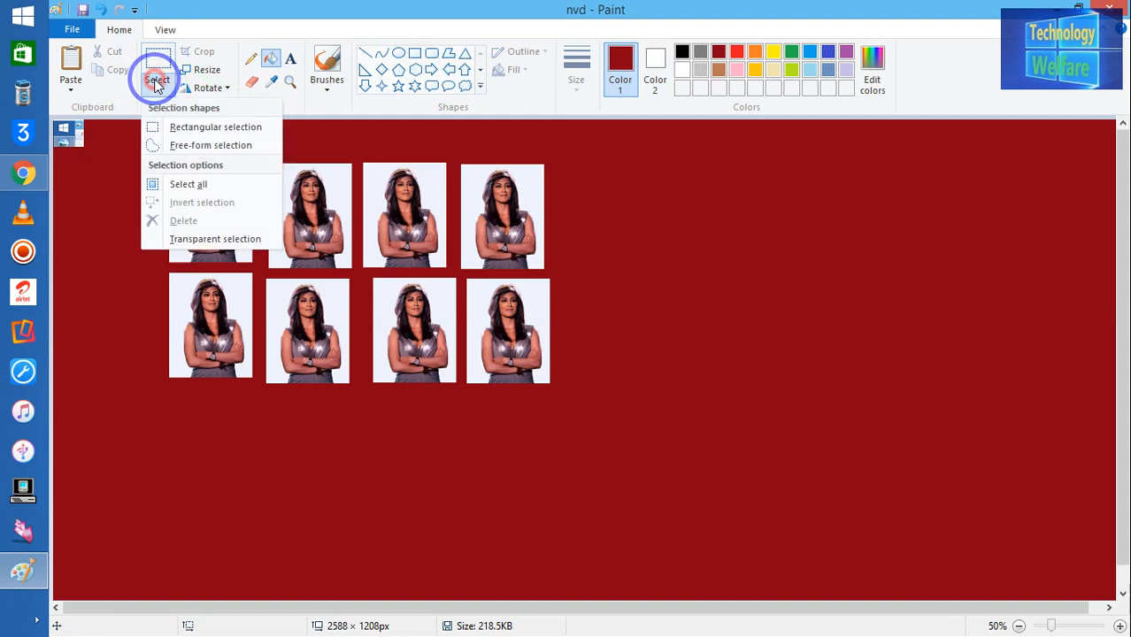
{"action": "left_click", "coordinate": [188, 130]}
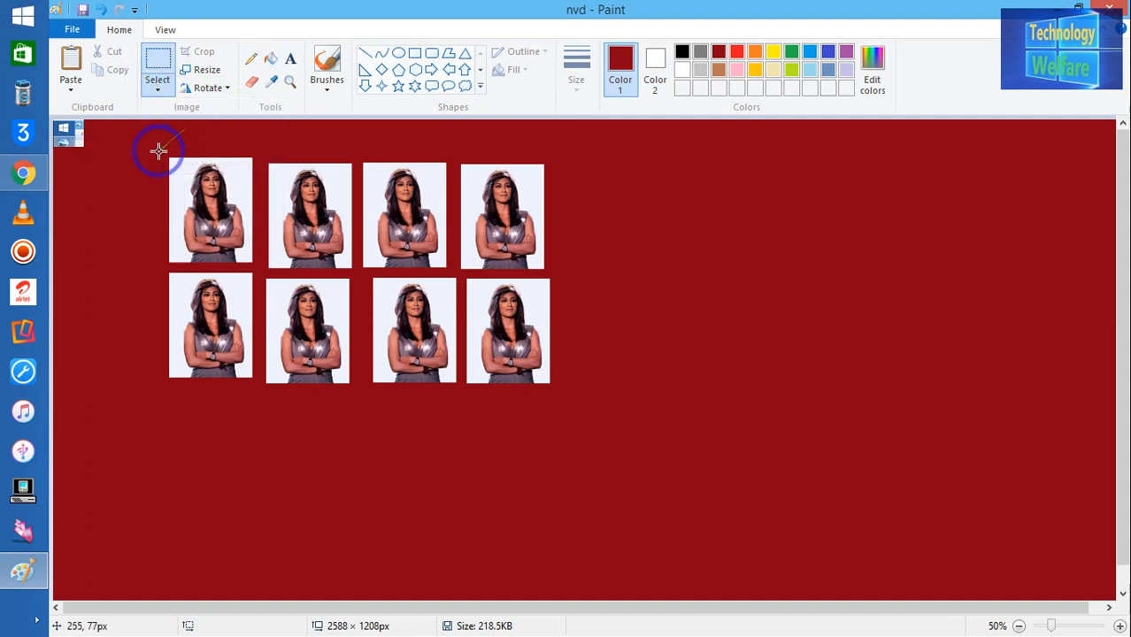
{"action": "left_click_drag", "start_coordinate": [154, 145], "coordinate": [563, 393]}
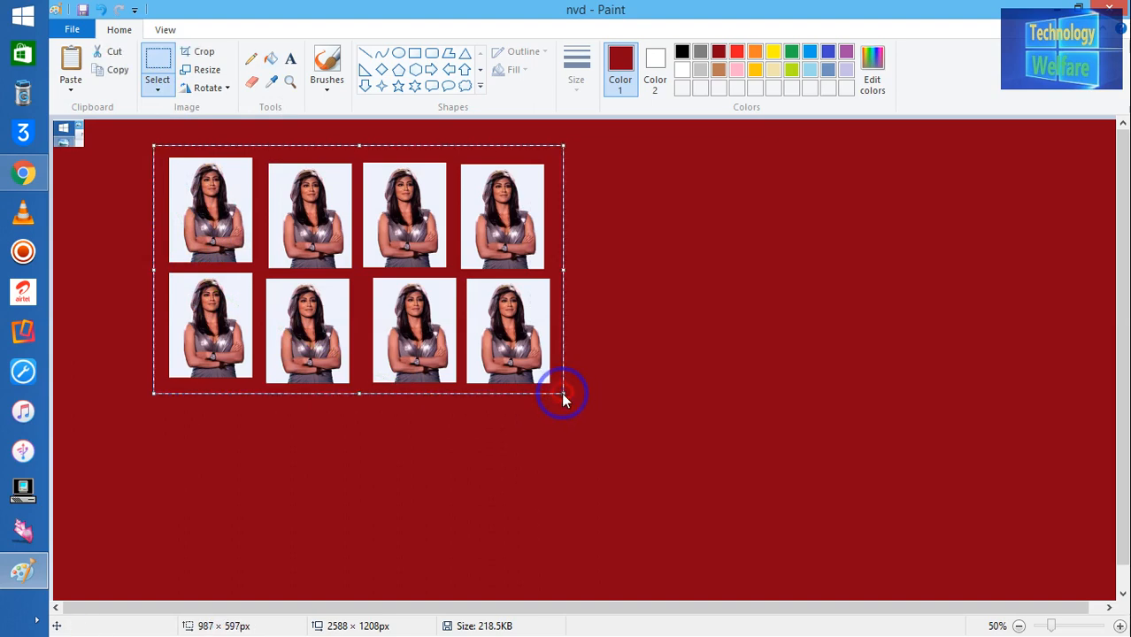
{"action": "left_click", "coordinate": [203, 54]}
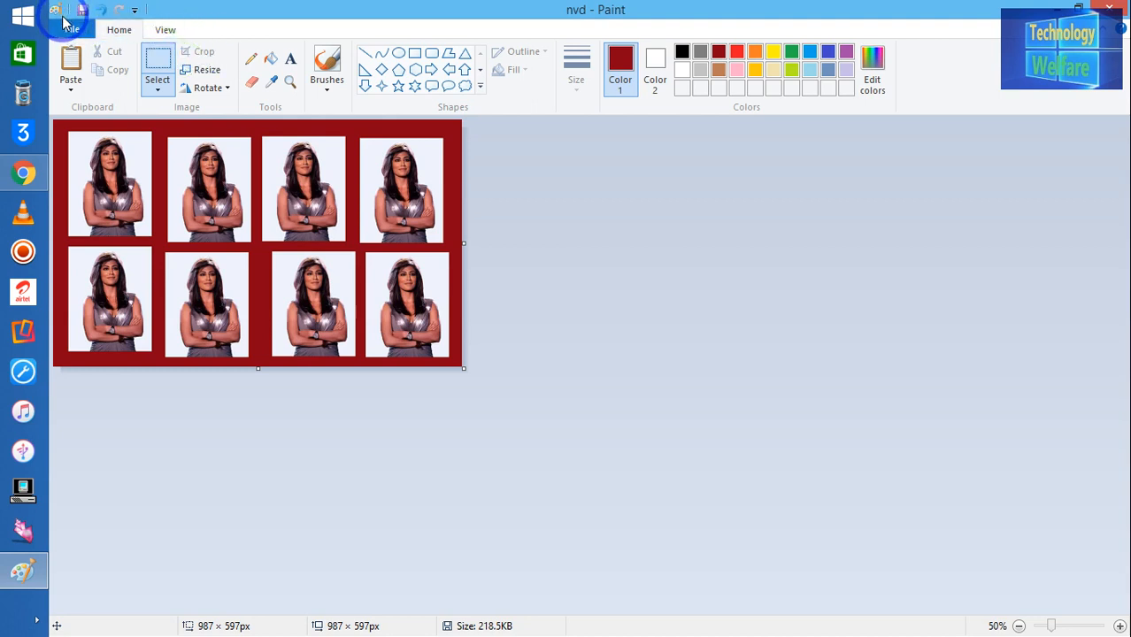
{"action": "left_click", "coordinate": [134, 13]}
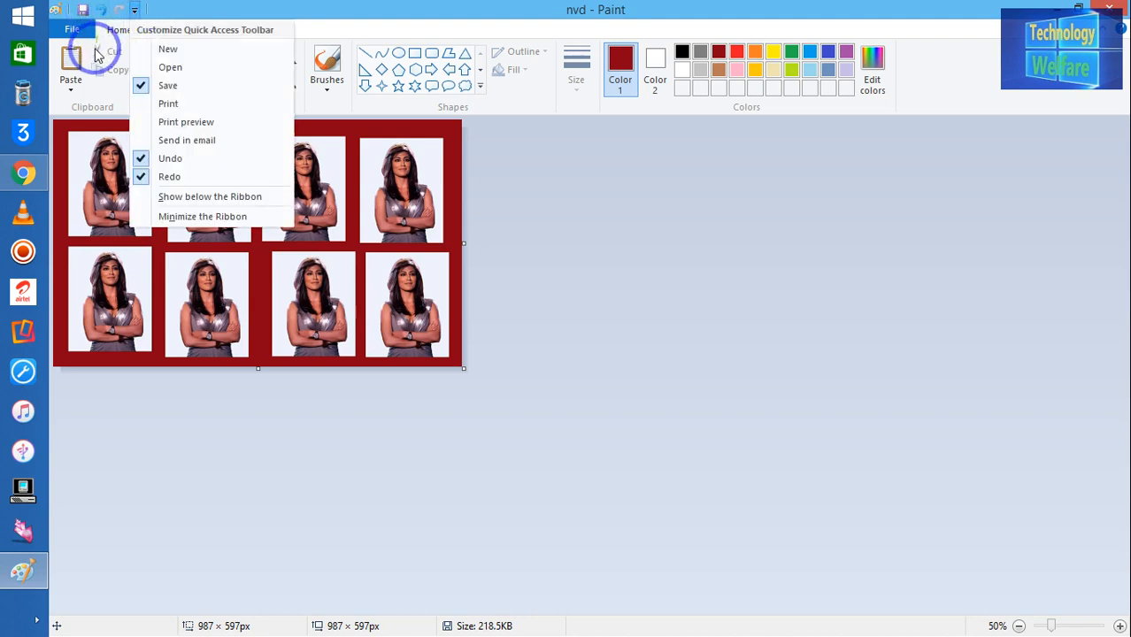
{"action": "left_click", "coordinate": [219, 12]}
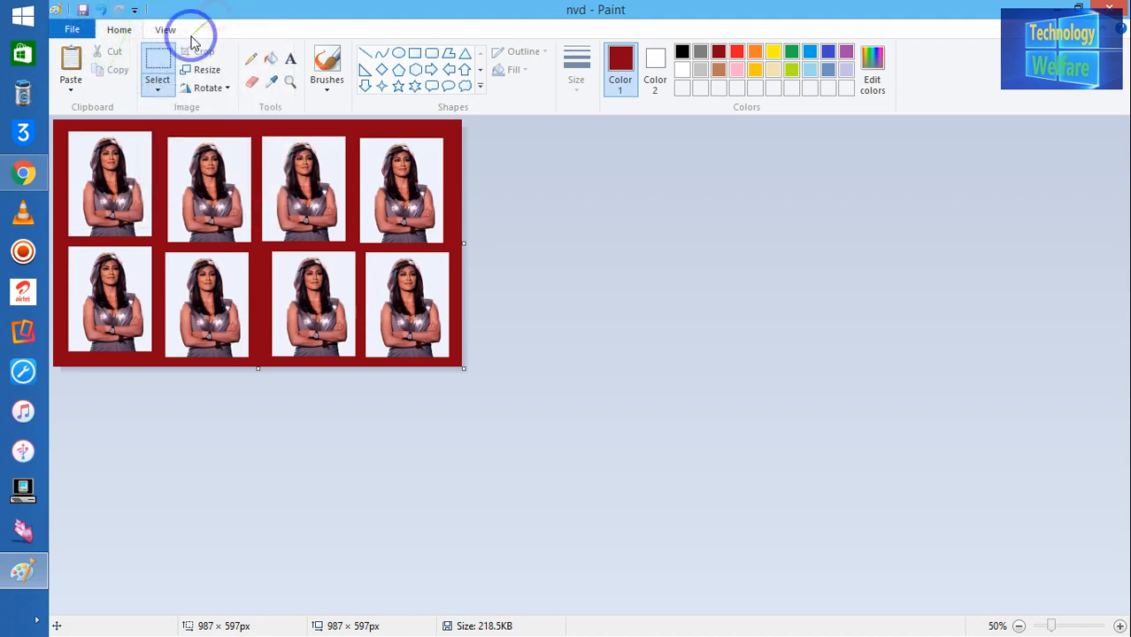
{"action": "left_click", "coordinate": [72, 29]}
{"action": "left_click", "coordinate": [72, 29]}
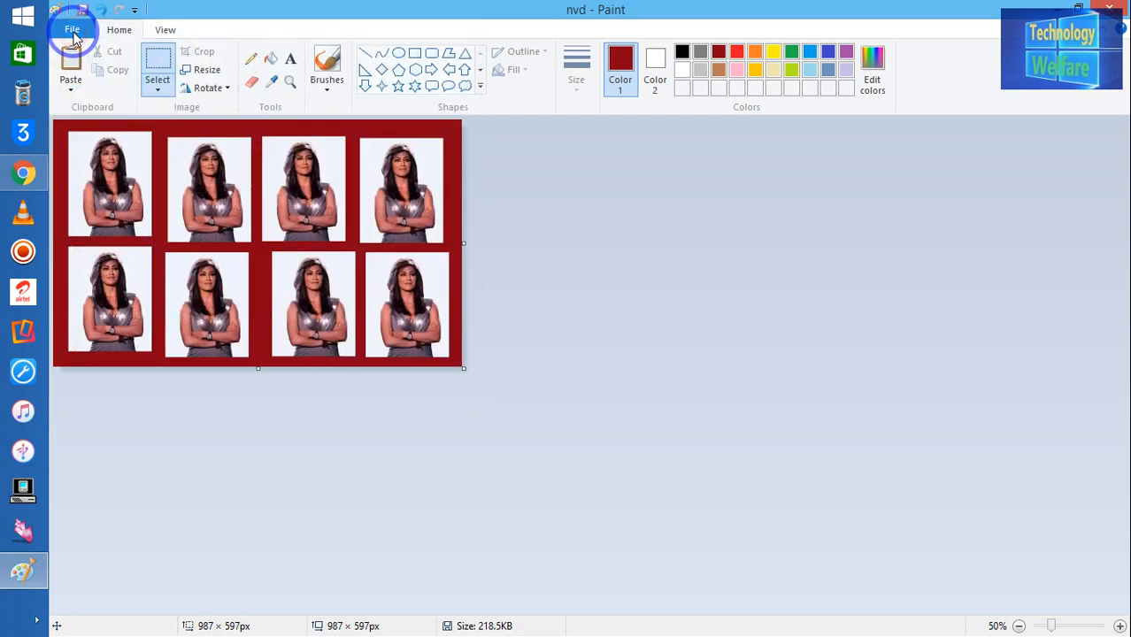
{"action": "left_click", "coordinate": [71, 29]}
{"action": "mouse_move", "coordinate": [214, 207]}
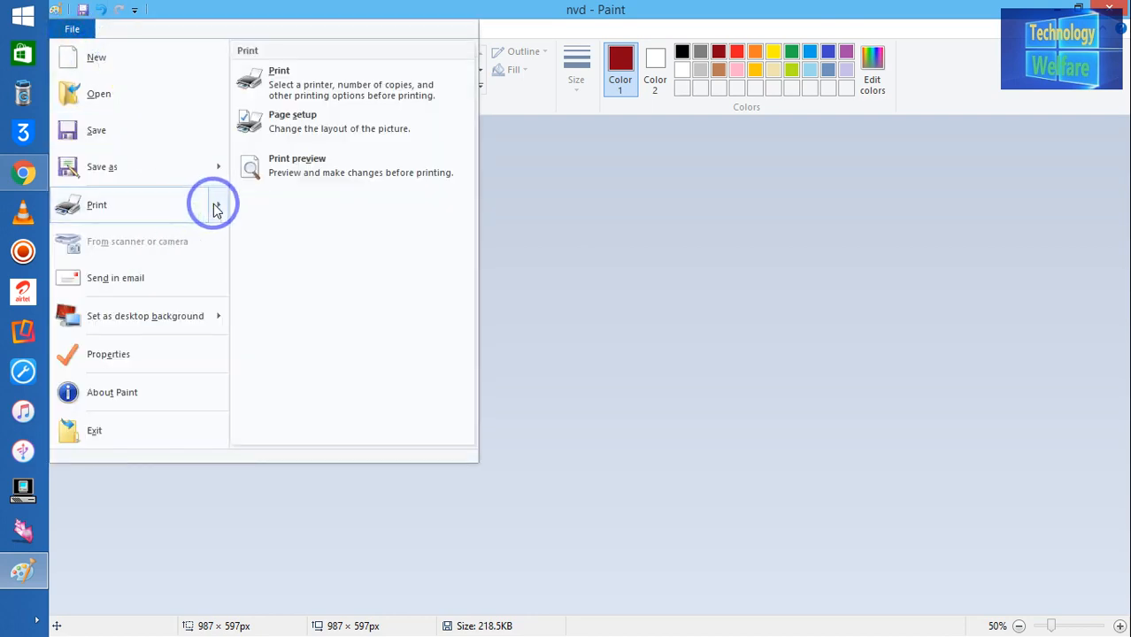
{"action": "key", "text": "Escape"}
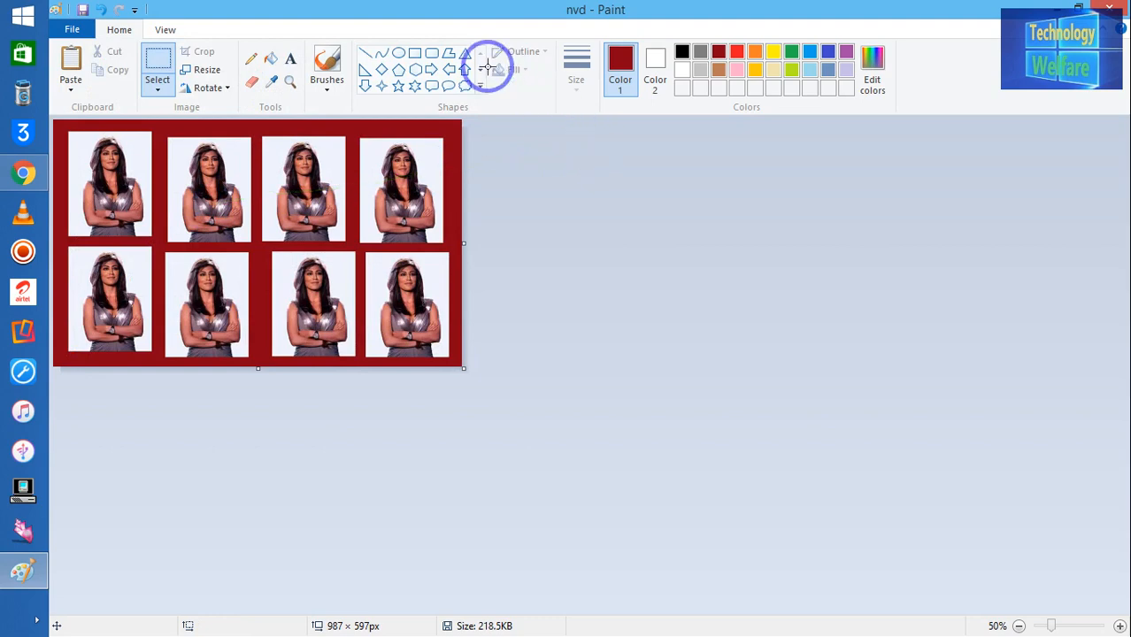
{"action": "left_click", "coordinate": [70, 28]}
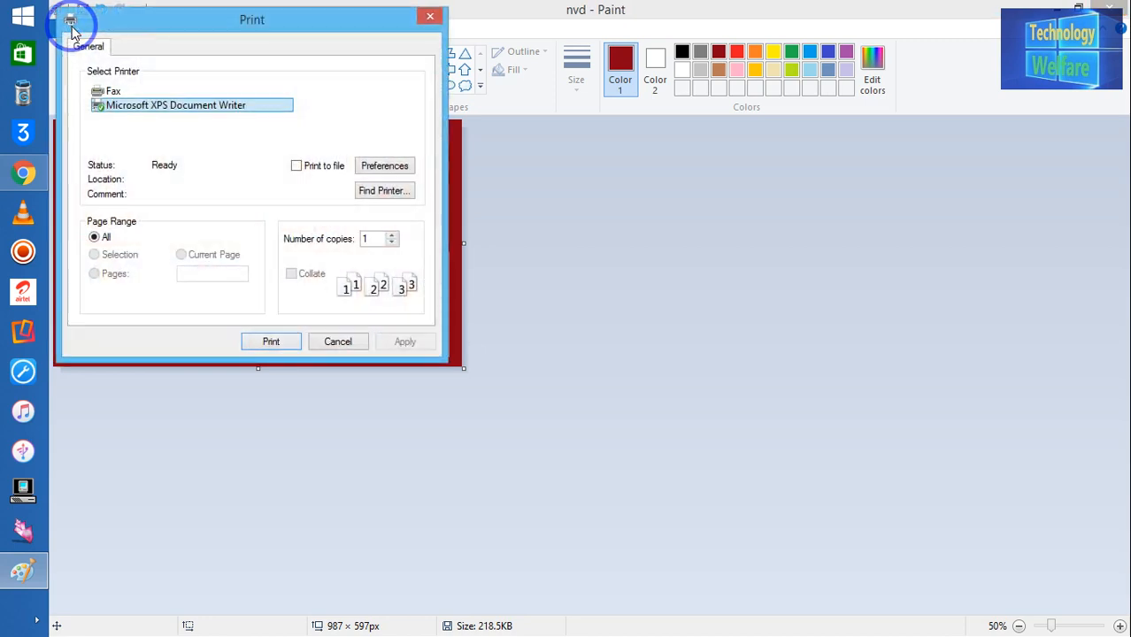
{"action": "left_click", "coordinate": [429, 20]}
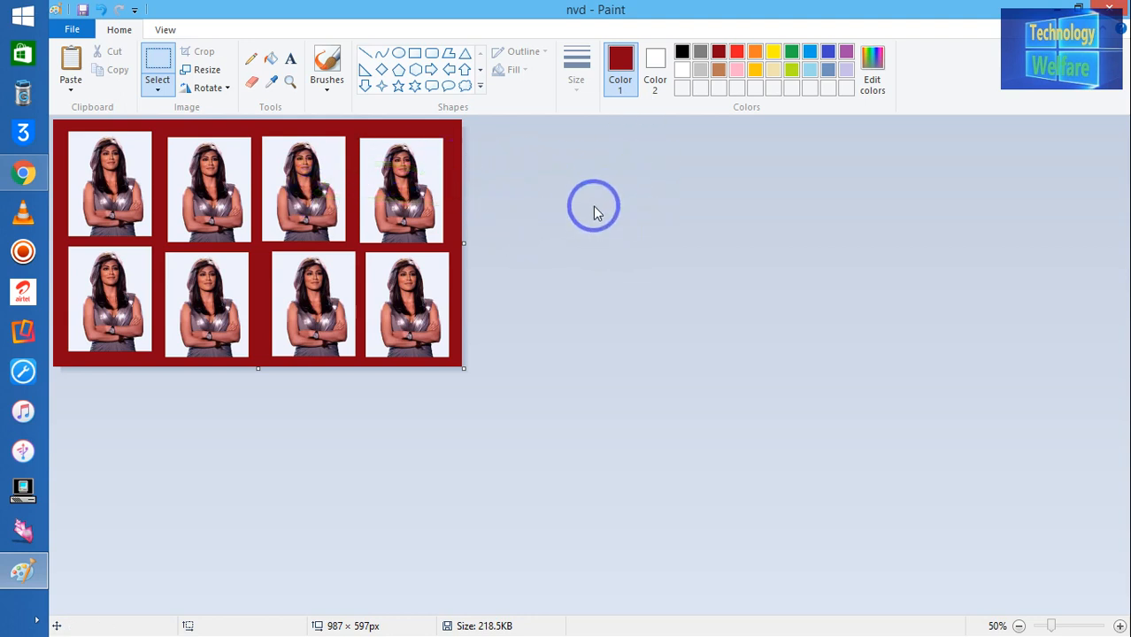
Step: Save the picture to the Desktop as JPEG 'jfy', accepting the transparency warning
{"action": "left_click", "coordinate": [70, 29]}
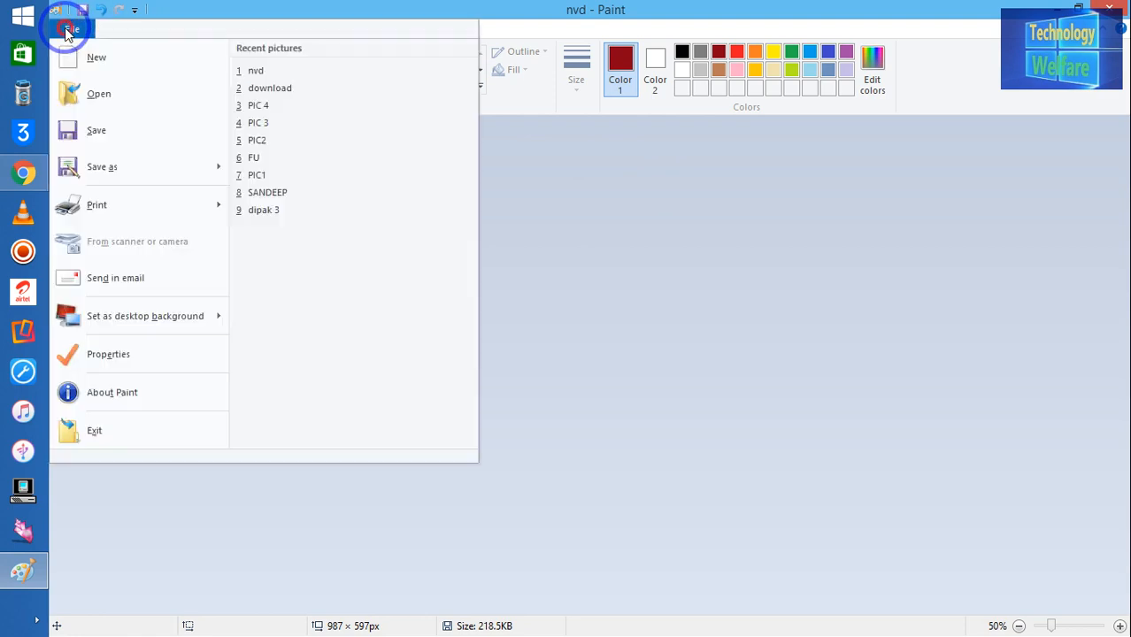
{"action": "mouse_move", "coordinate": [152, 167]}
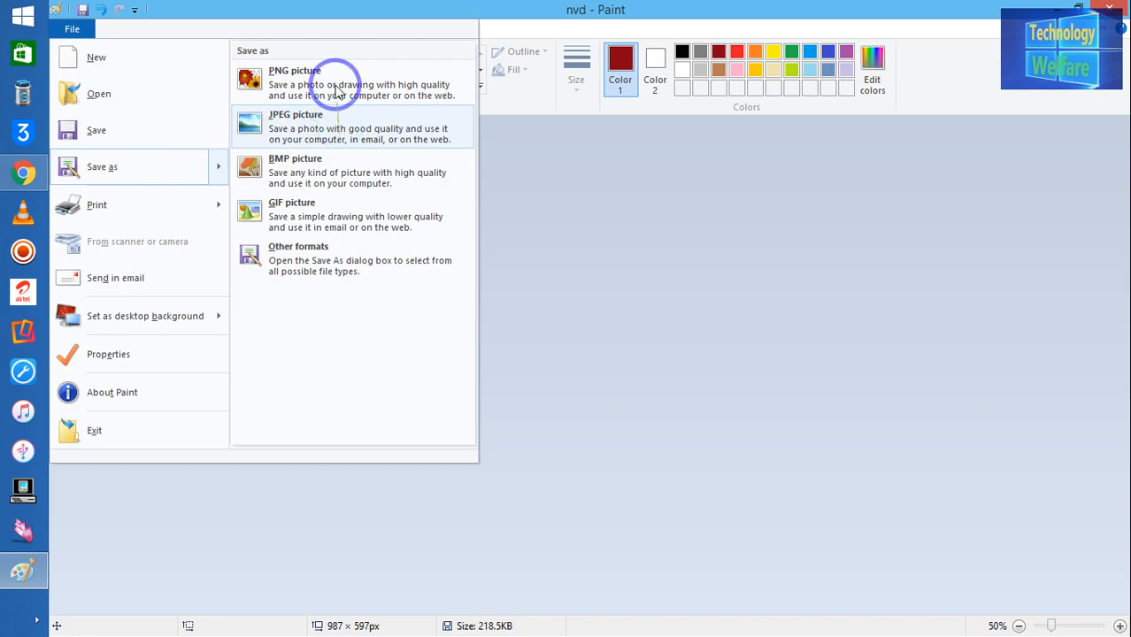
{"action": "left_click", "coordinate": [337, 124]}
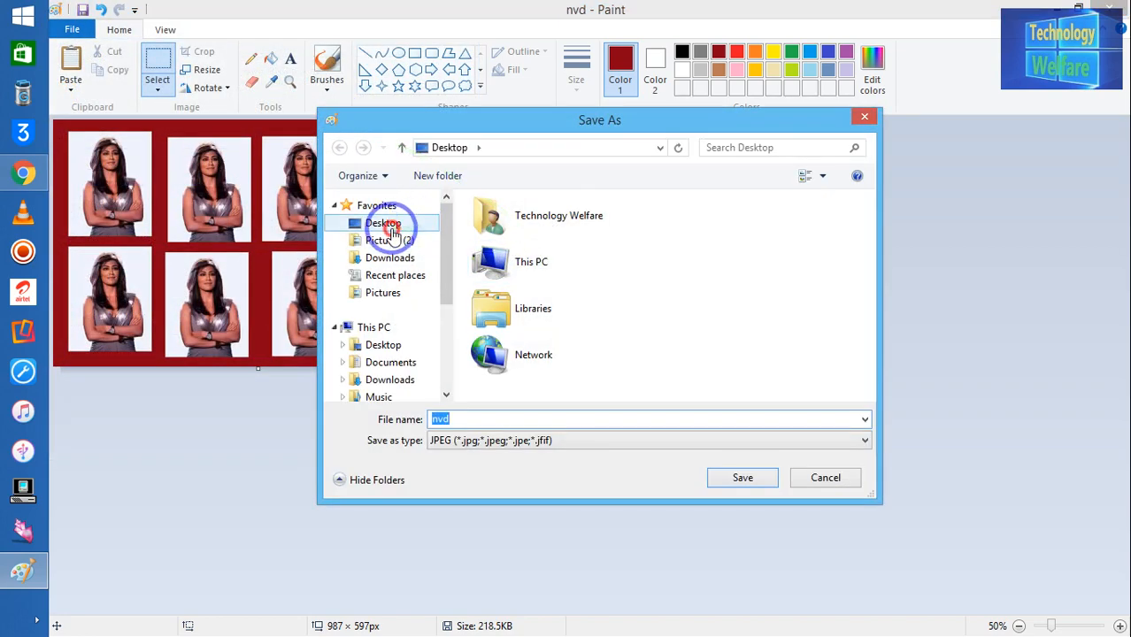
{"action": "left_click", "coordinate": [392, 228]}
{"action": "left_click", "coordinate": [564, 420]}
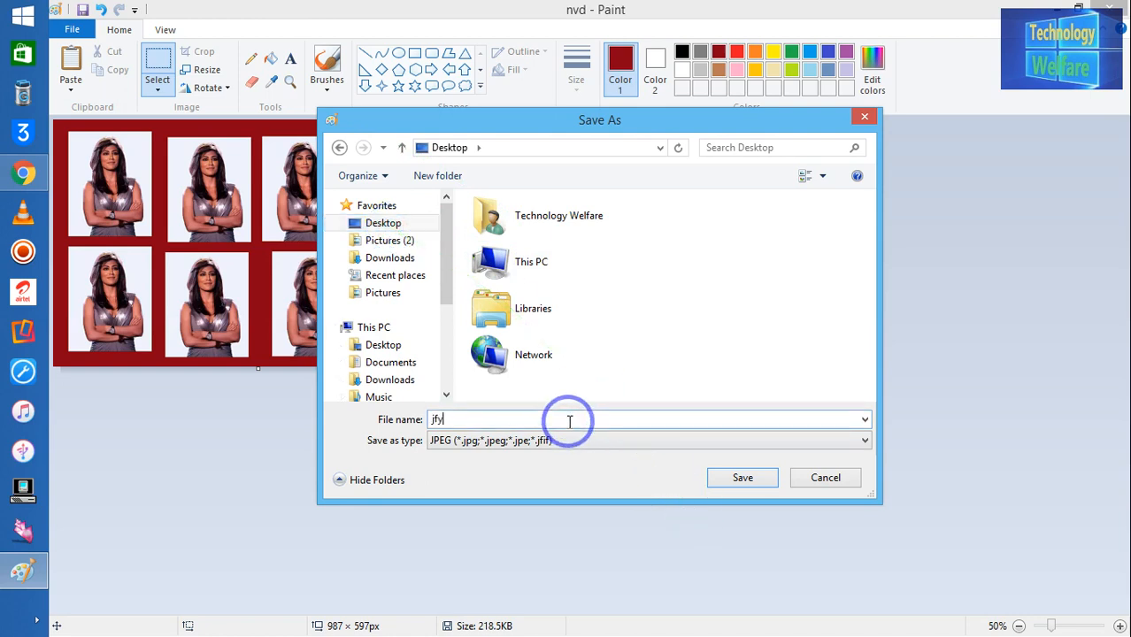
{"action": "left_click", "coordinate": [746, 479]}
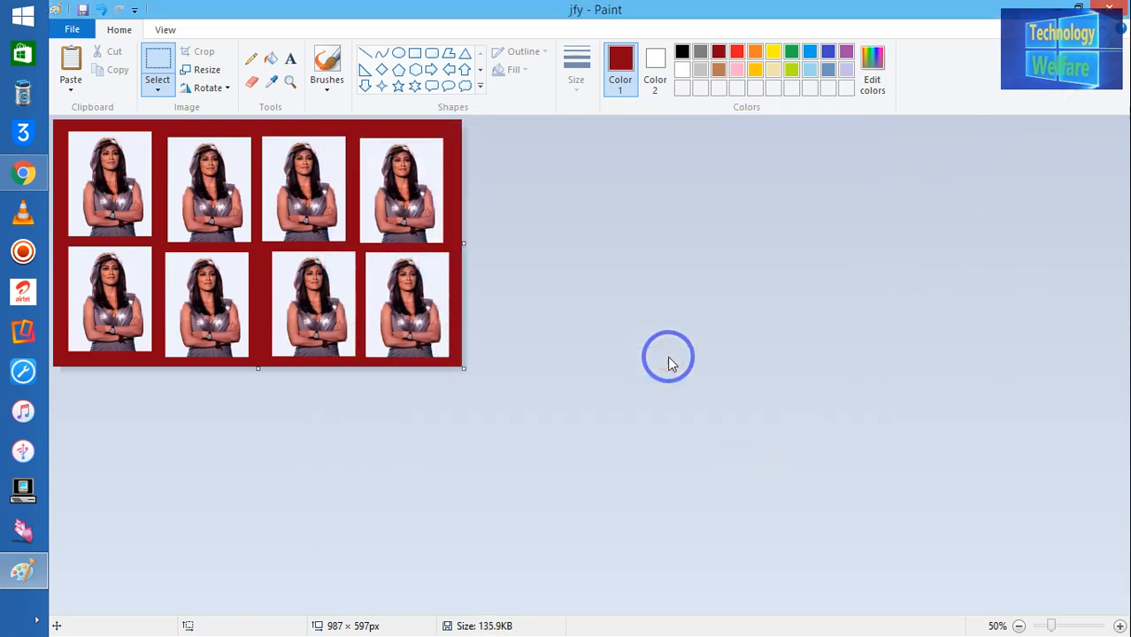
{"action": "left_click", "coordinate": [1108, 9]}
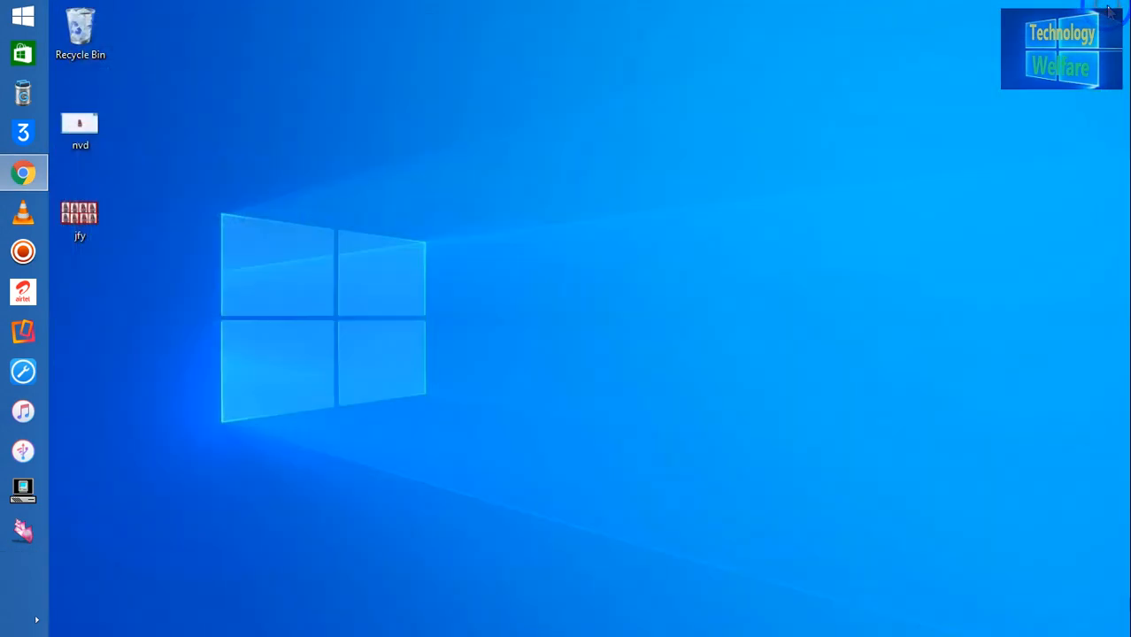
Step: Open the saved jfy picture from the desktop in Photos
{"action": "left_click", "coordinate": [80, 206]}
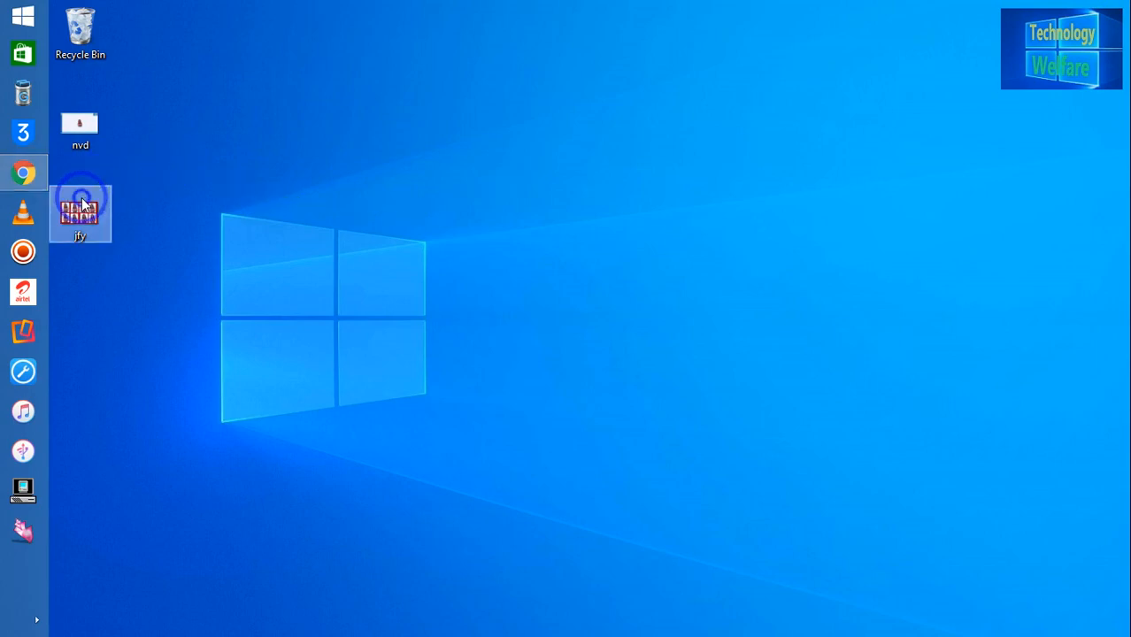
{"action": "right_click", "coordinate": [81, 205]}
{"action": "mouse_move", "coordinate": [272, 355]}
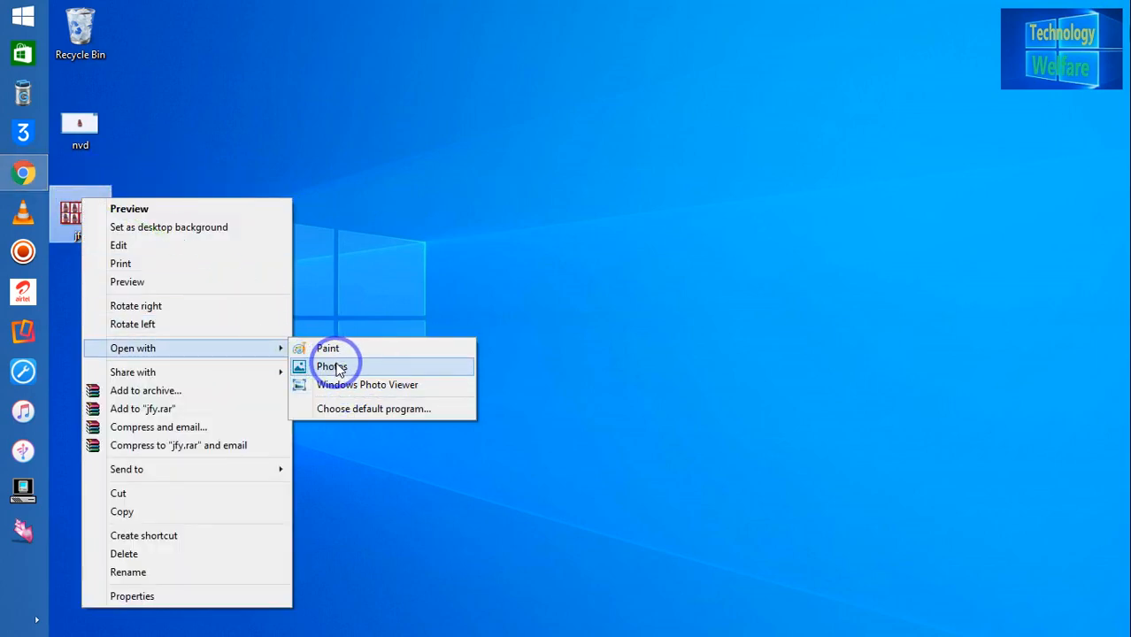
{"action": "left_click", "coordinate": [331, 366]}
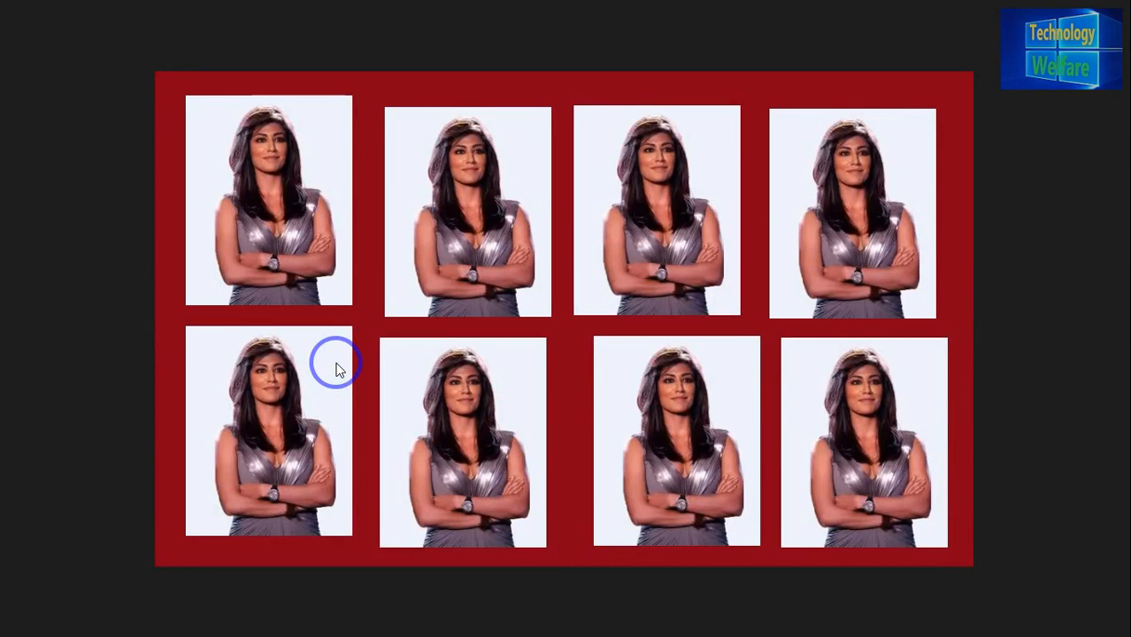
Step: Edit jfy in Photos, applying the second and then the third preset filter
{"action": "right_click", "coordinate": [1071, 374]}
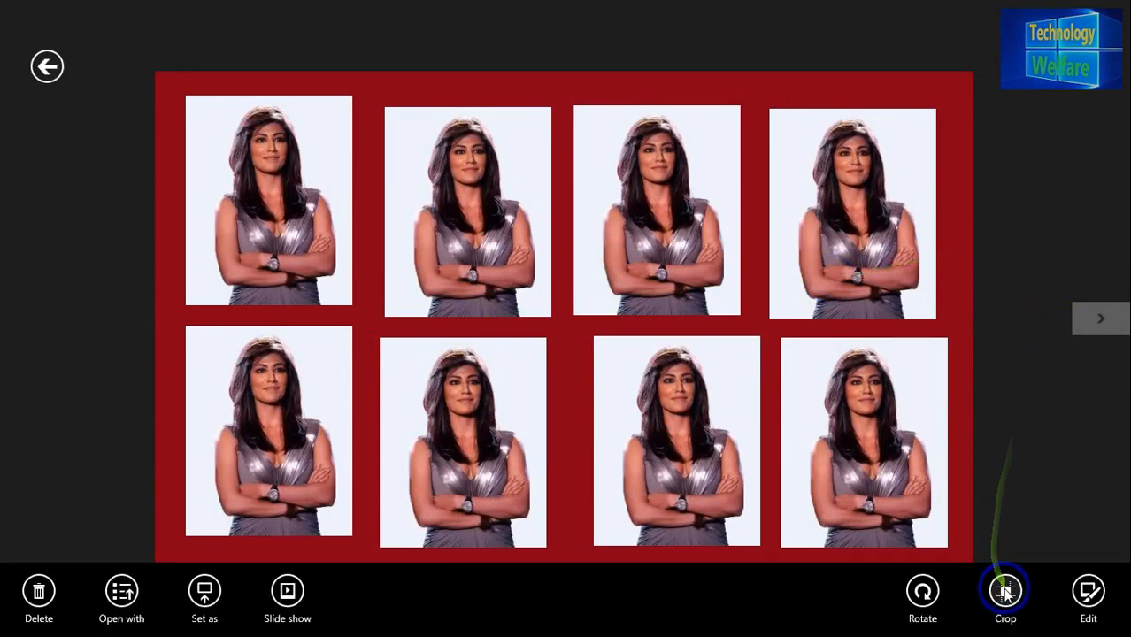
{"action": "left_click", "coordinate": [1088, 594]}
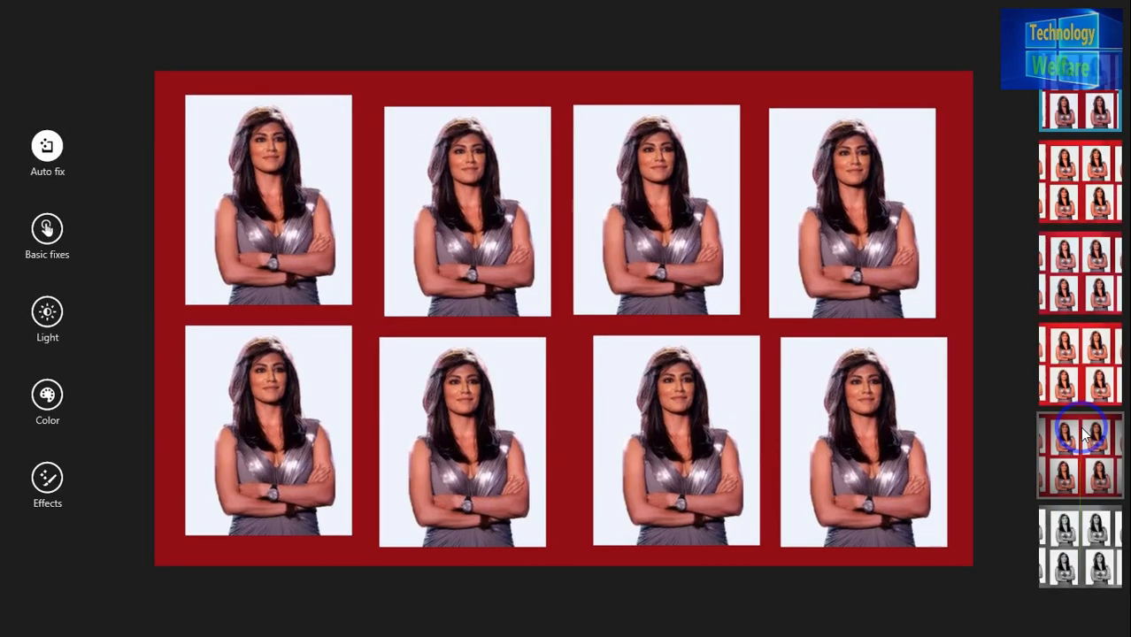
{"action": "left_click", "coordinate": [1095, 154]}
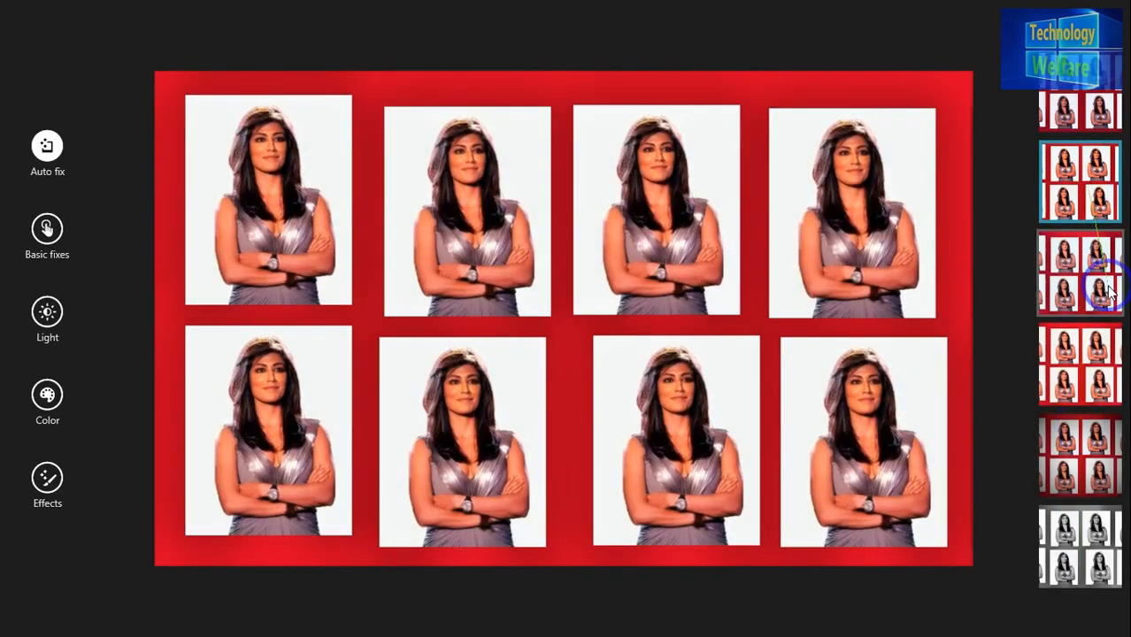
{"action": "left_click", "coordinate": [1106, 290]}
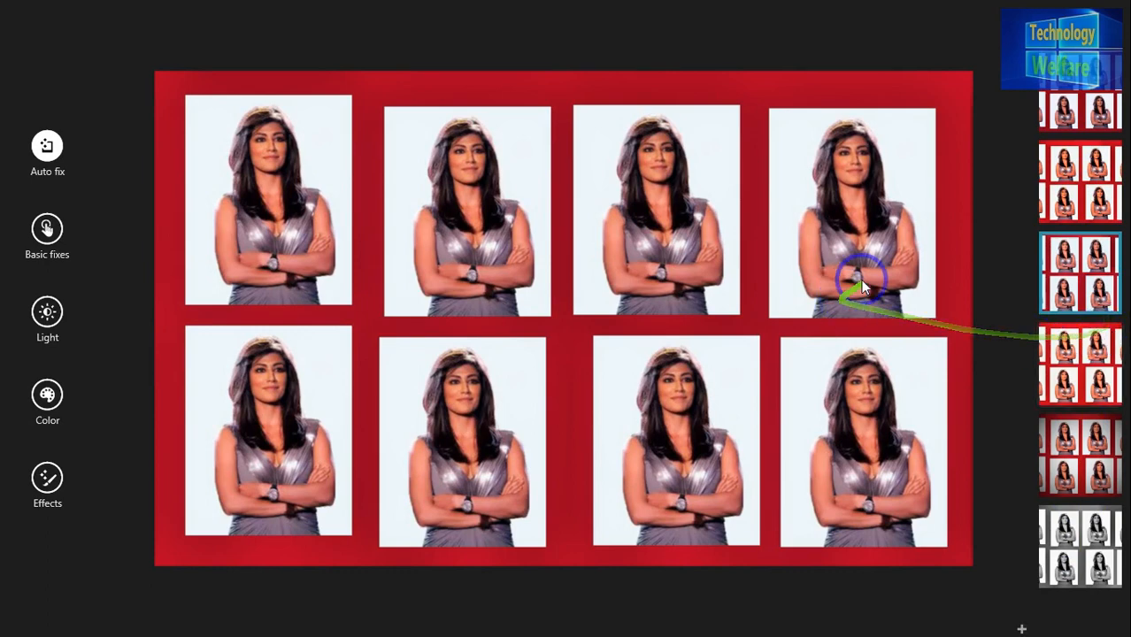